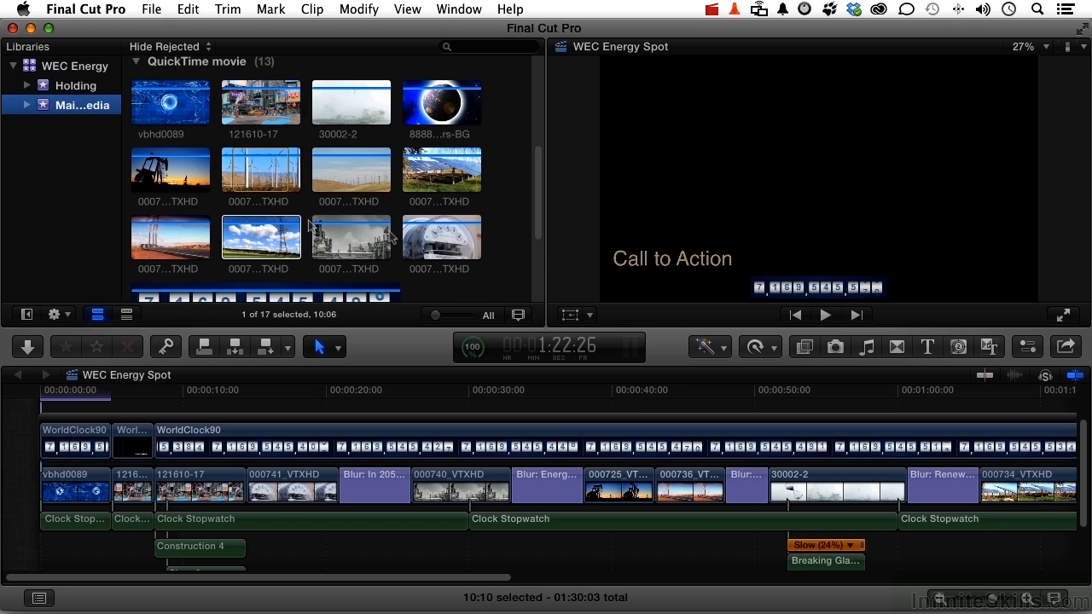
- Replace the Placeholder clip at the end of the timeline with the Blur title from Build In/Out, using plain Replace
scroll(633, 461, right, 8)
scroll(633, 461, right, 3)
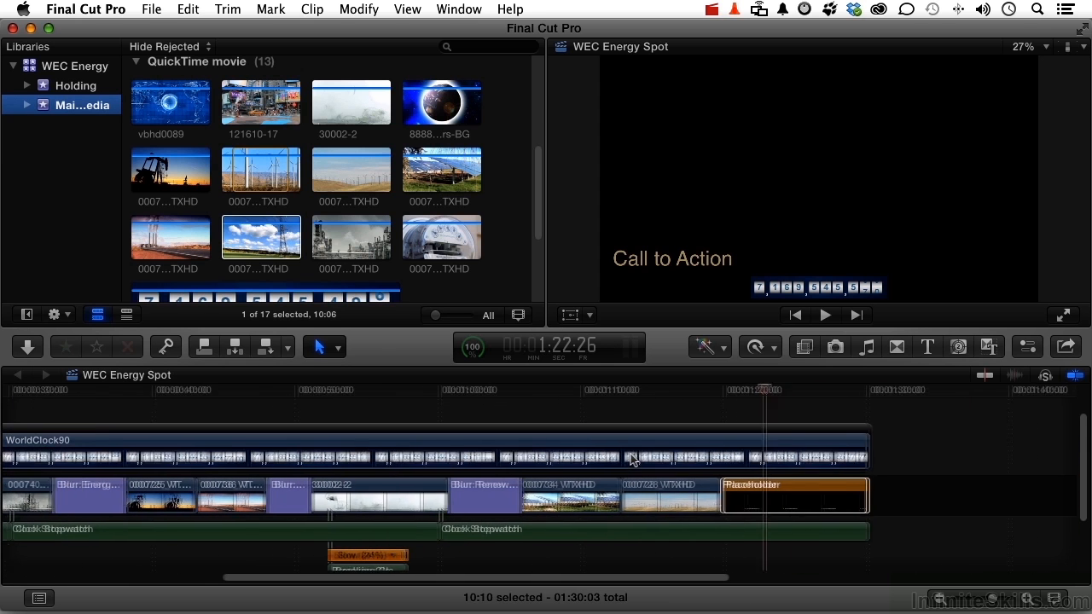
click(788, 488)
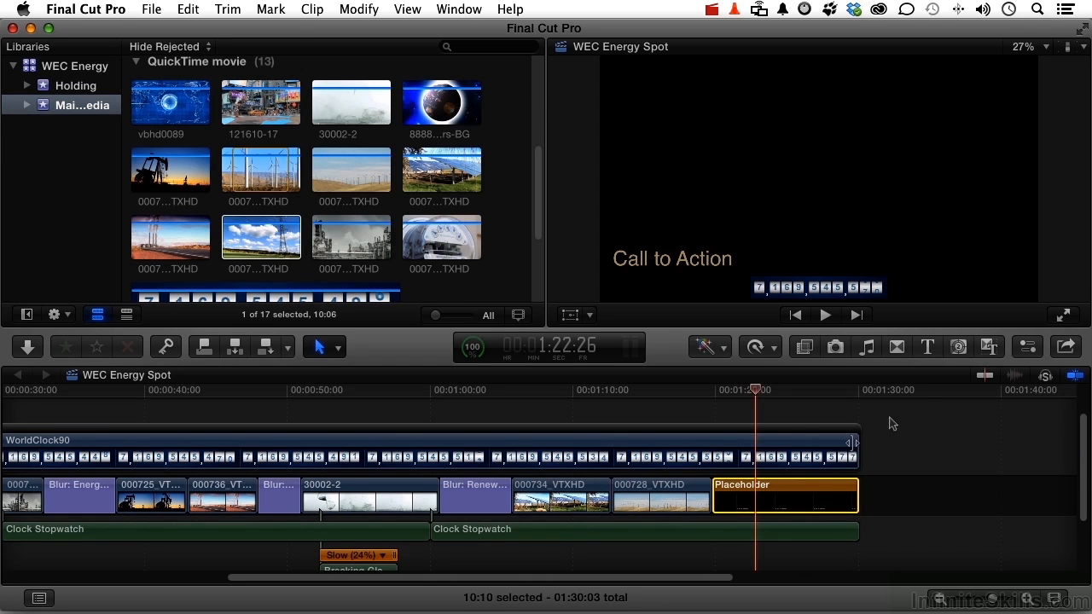
click(928, 347)
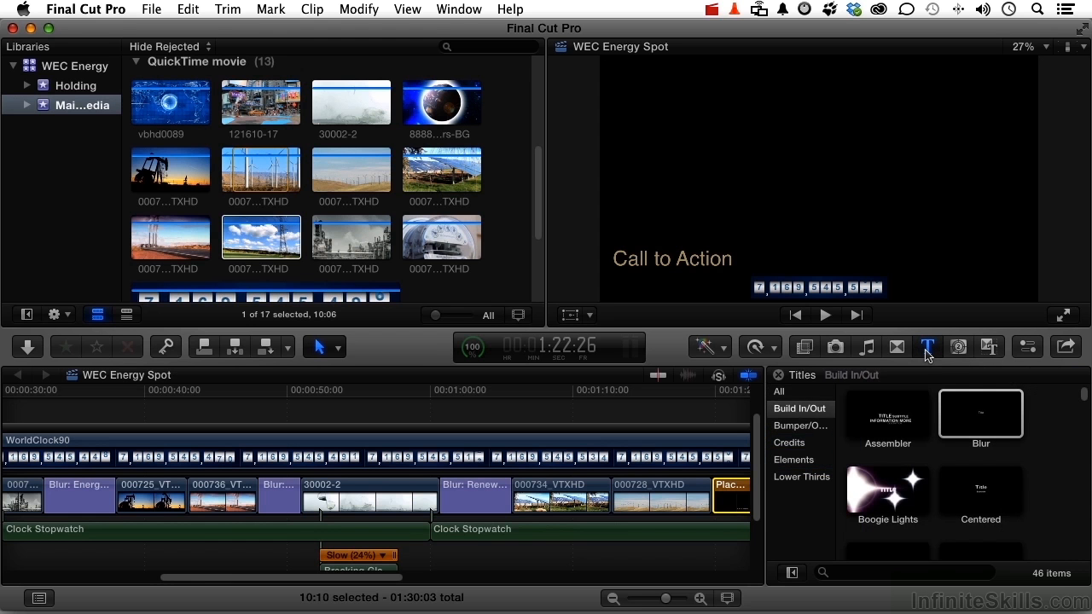
scroll(563, 490, right, 3)
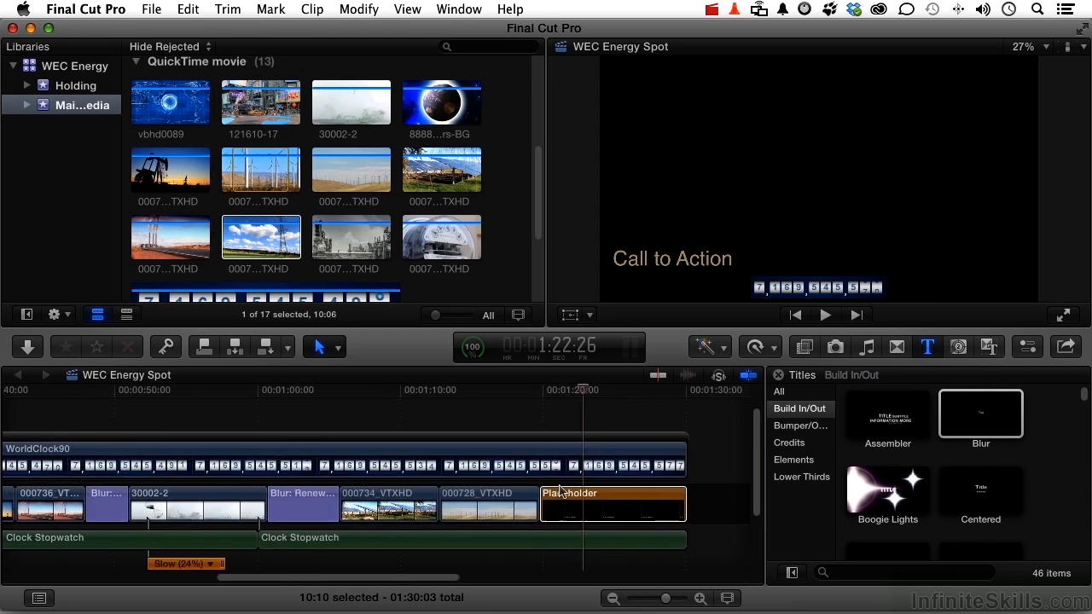
scroll(560, 490, right, 2)
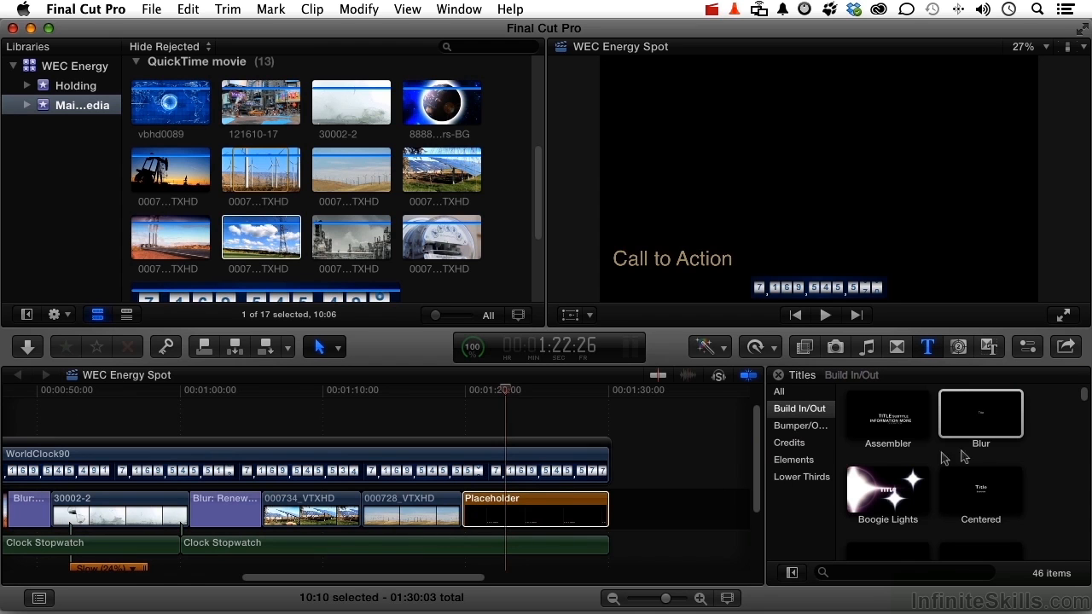
click(994, 424)
drag(947, 418, 553, 505)
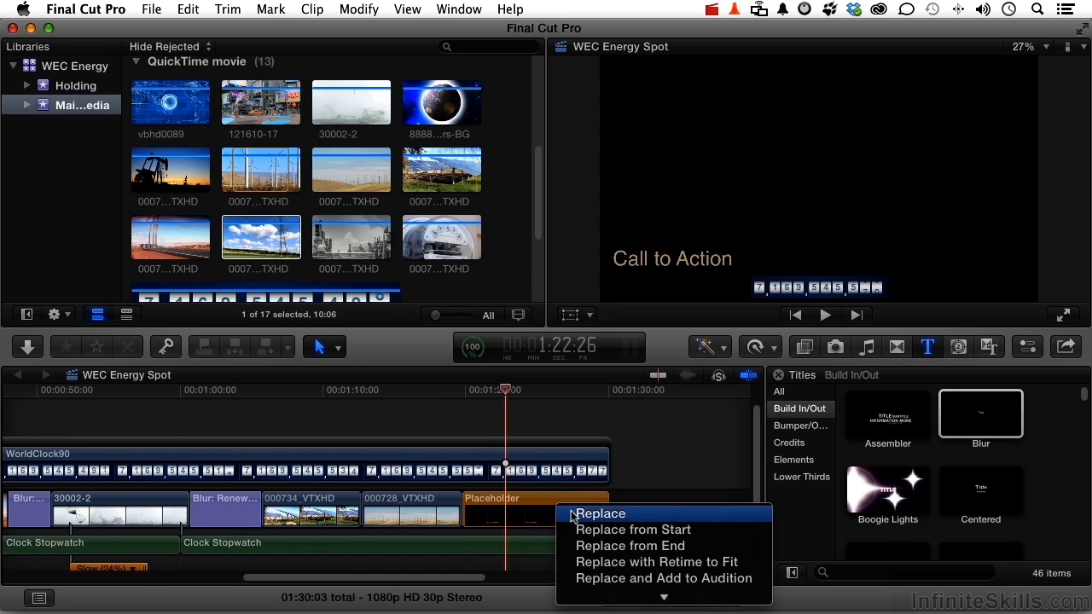
click(571, 514)
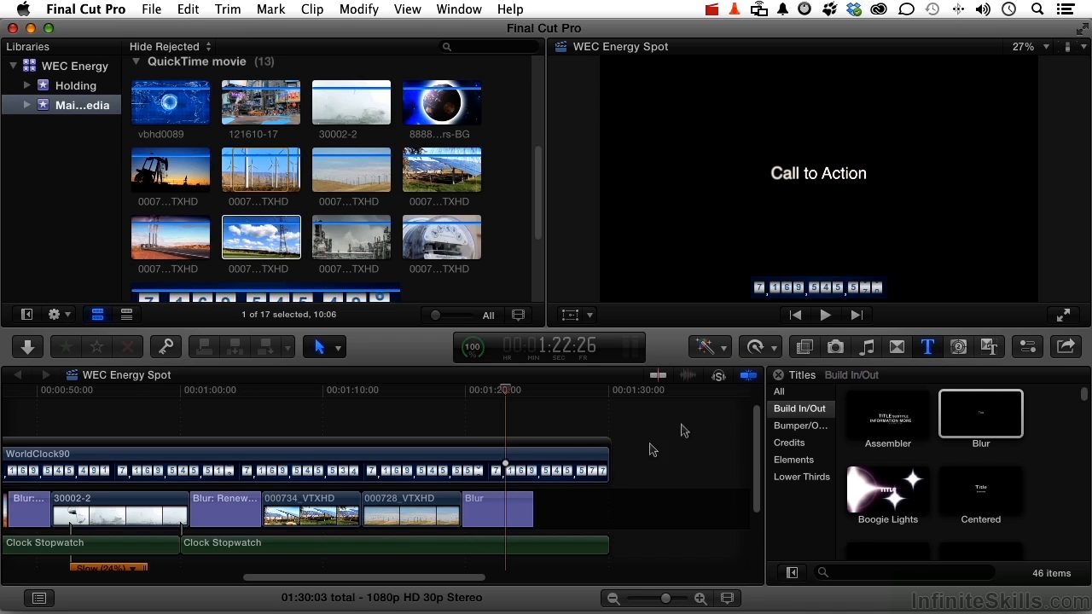
- Append a second Blur title after the first and extend it to the end of the WorldClock90 clip
drag(978, 416, 590, 508)
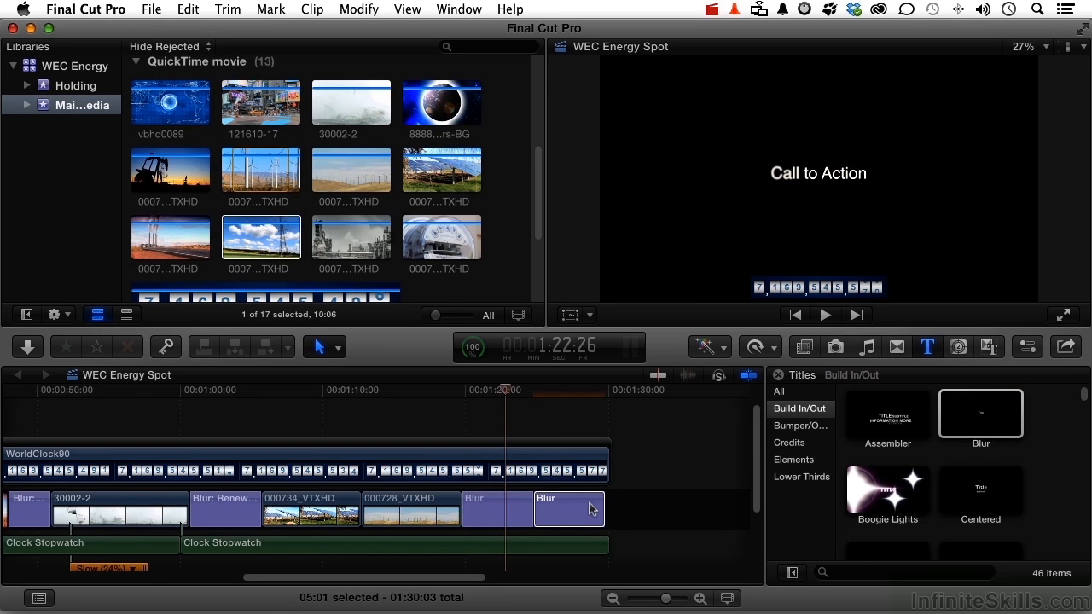
drag(603, 510, 606, 512)
- Set the first Blur title's text to "Public Broadcasting Presents", "The Future of Energy", a blank line, and "Check local stations for date and time"
click(492, 513)
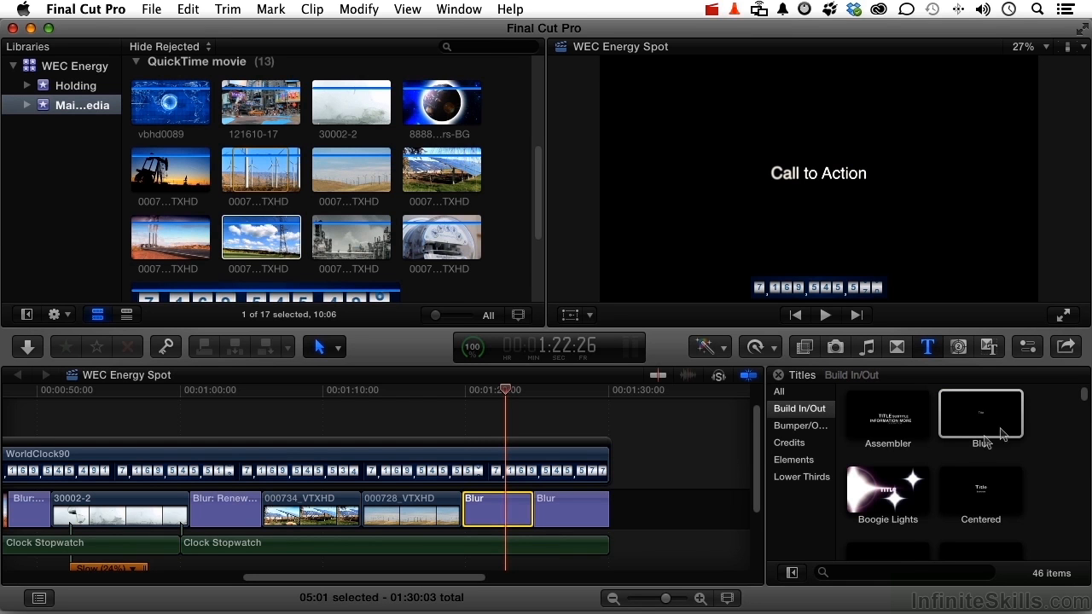
click(1026, 350)
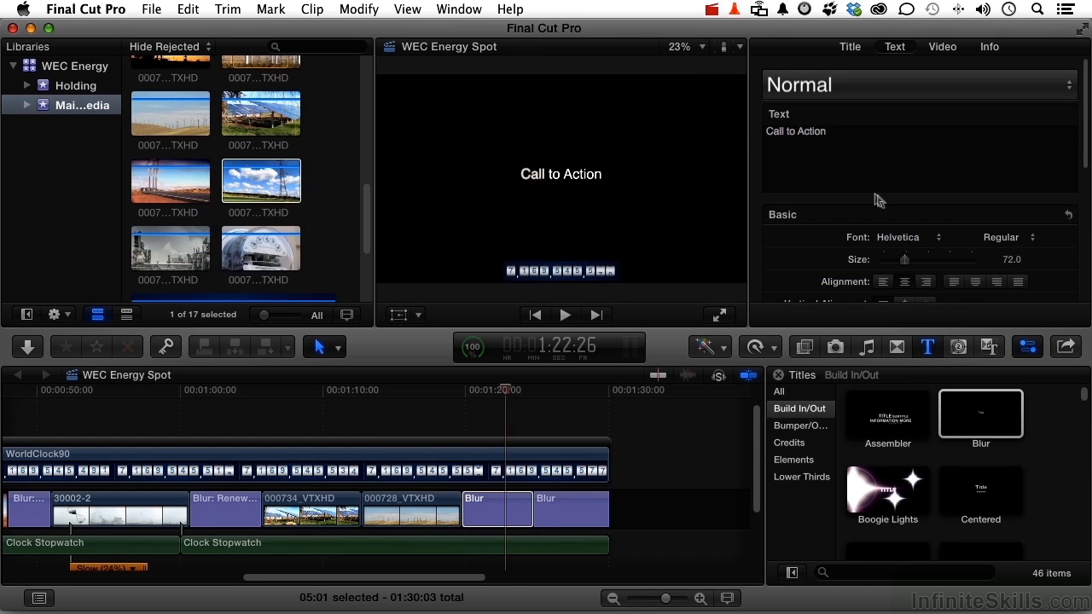
click(840, 133)
key(BackSpace)
key(BackSpace)
key(BackSpace)
key(BackSpace)
key(BackSpace)
key(BackSpace)
key(BackSpace)
key(BackSpace)
key(BackSpace)
key(BackSpace)
key(BackSpace)
key(BackSpace)
key(BackSpace)
key(BackSpace)
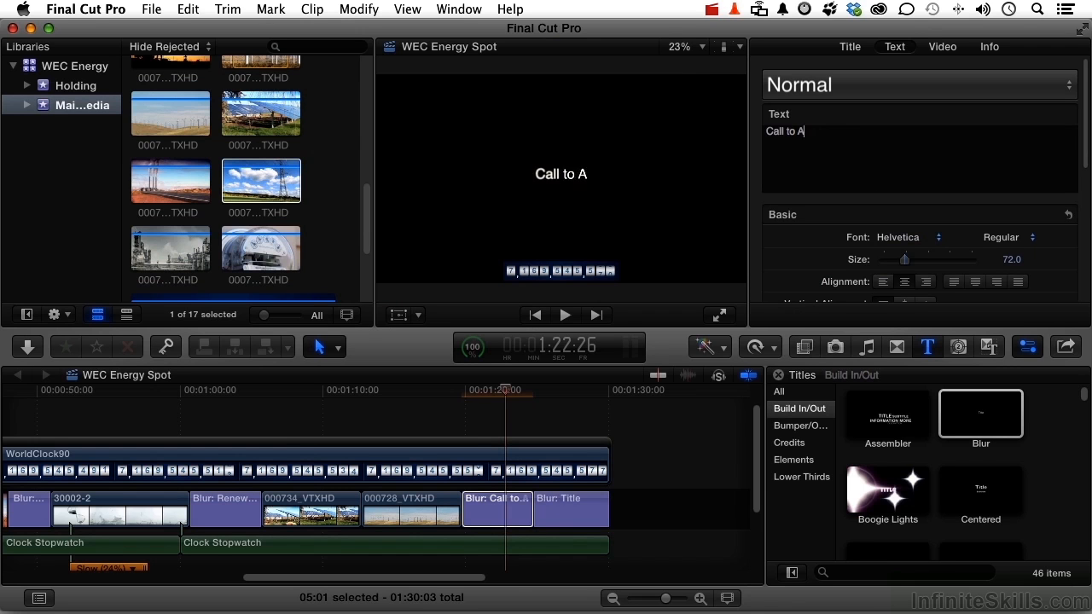
text(Pu)
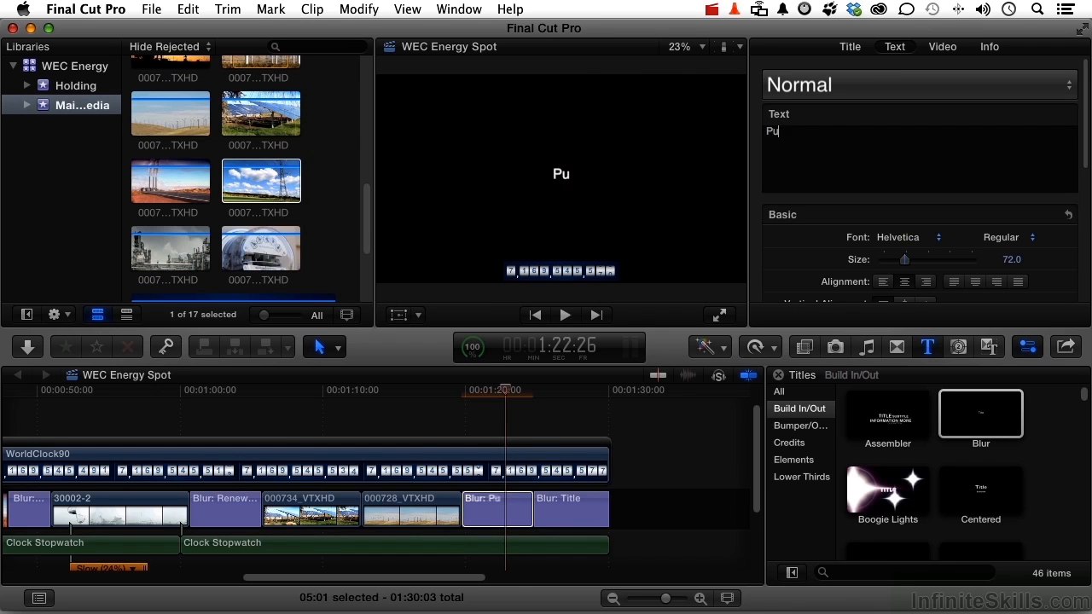
text(blic Broadca)
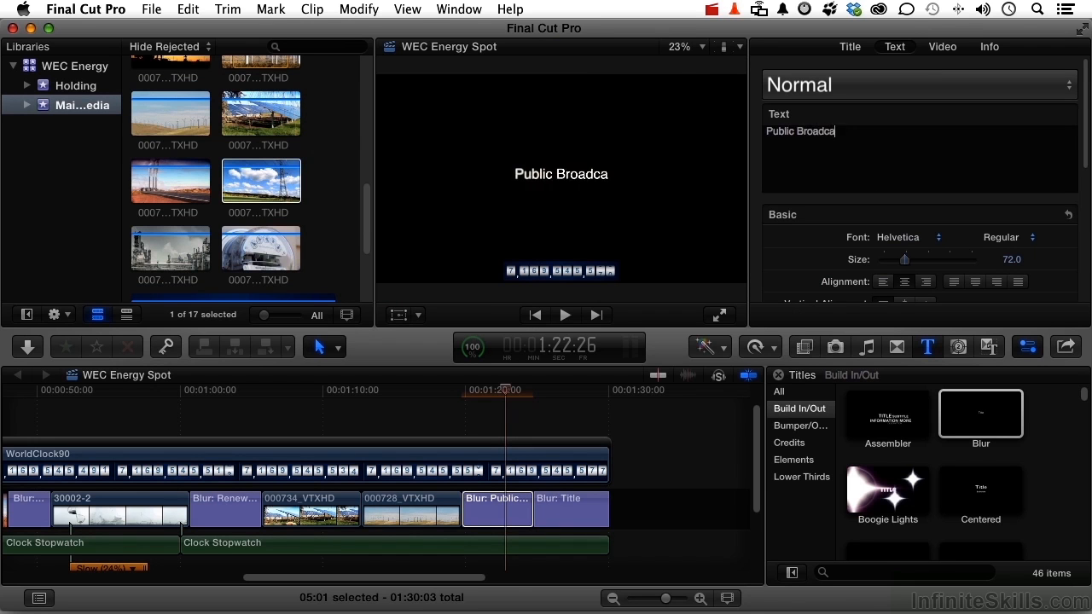
text(sting Presents)
key(Return)
text(T)
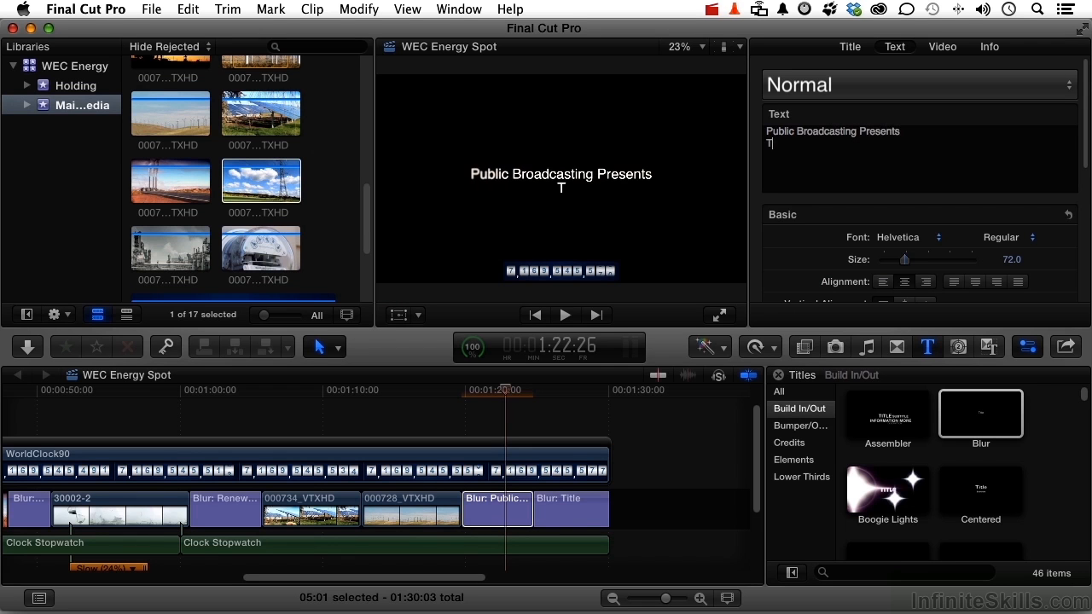
text(he Future of Energy)
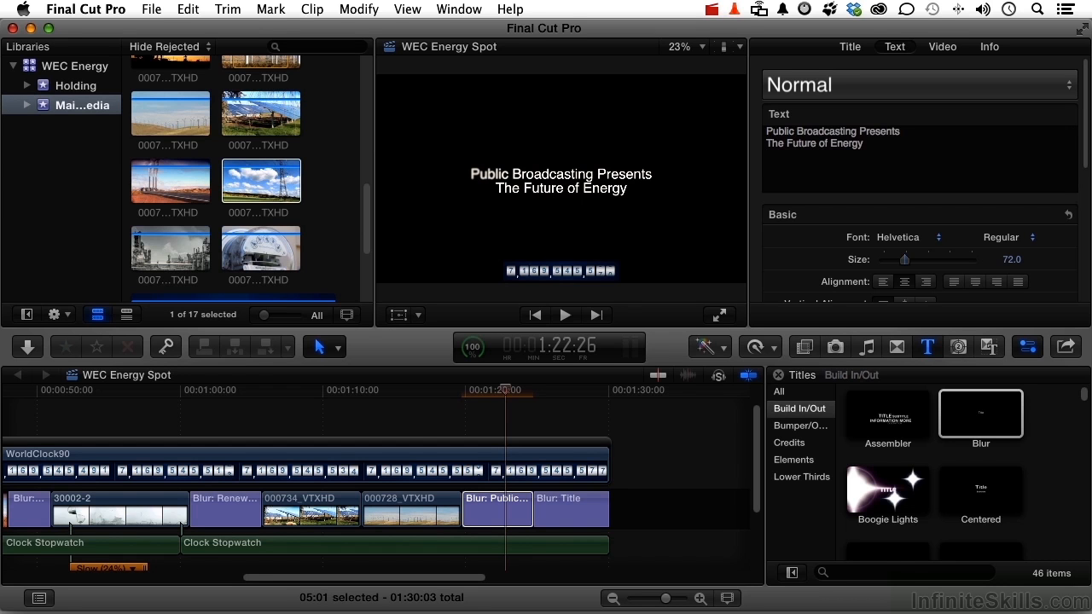
text(Check local stations for date and time)
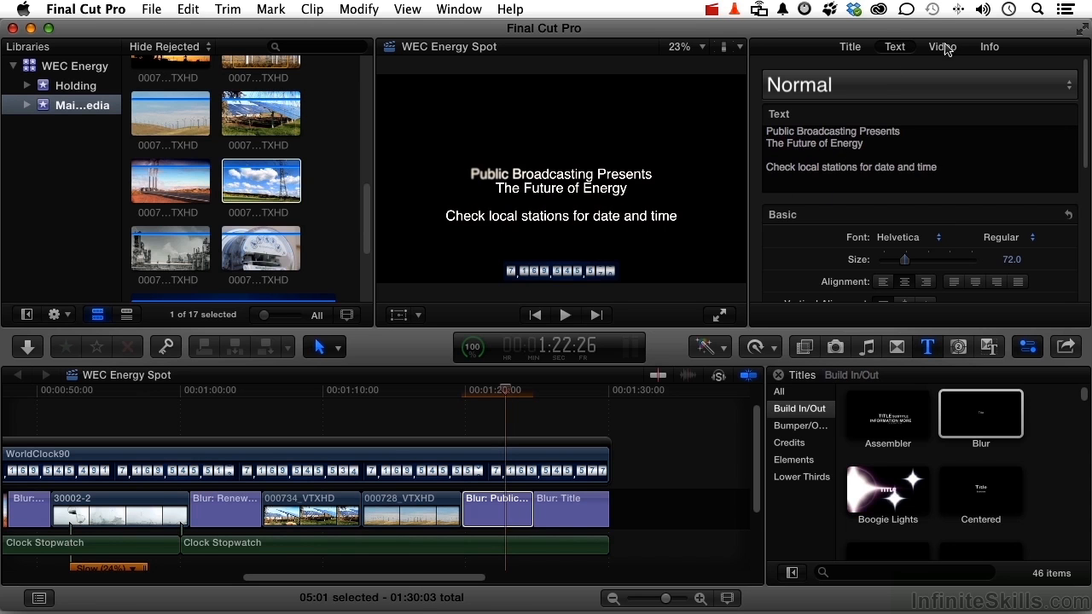
- Set the first Blur title's Y position to 60 px and play back the section leading into it
click(942, 47)
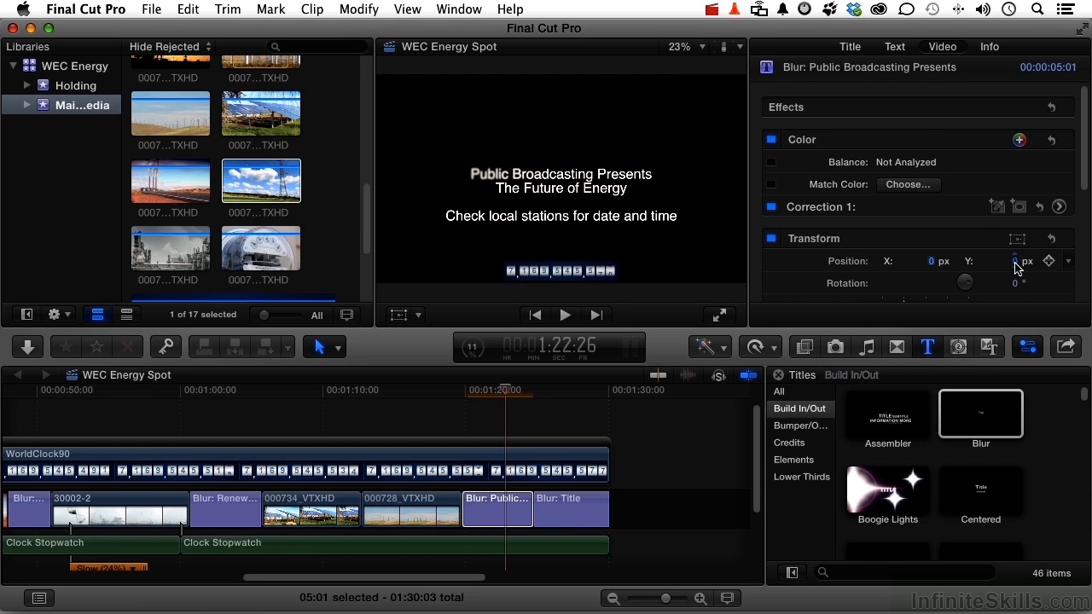
mouse_move(1014, 261)
mouse_down()
mouse_move(1008, 236)
mouse_move(1014, 268)
mouse_up()
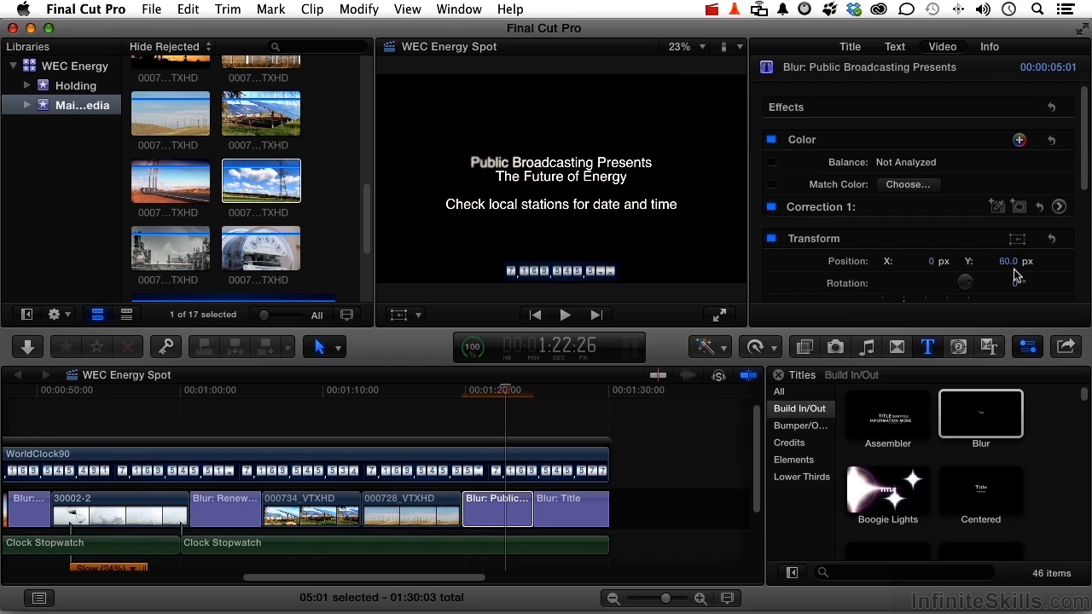
click(446, 390)
key(space)
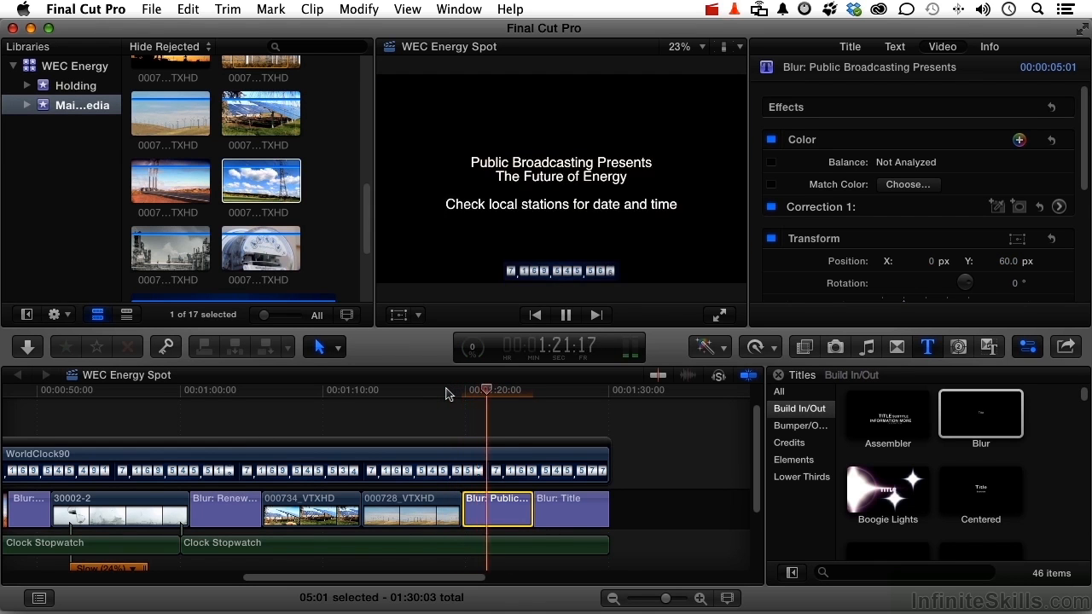
key(space)
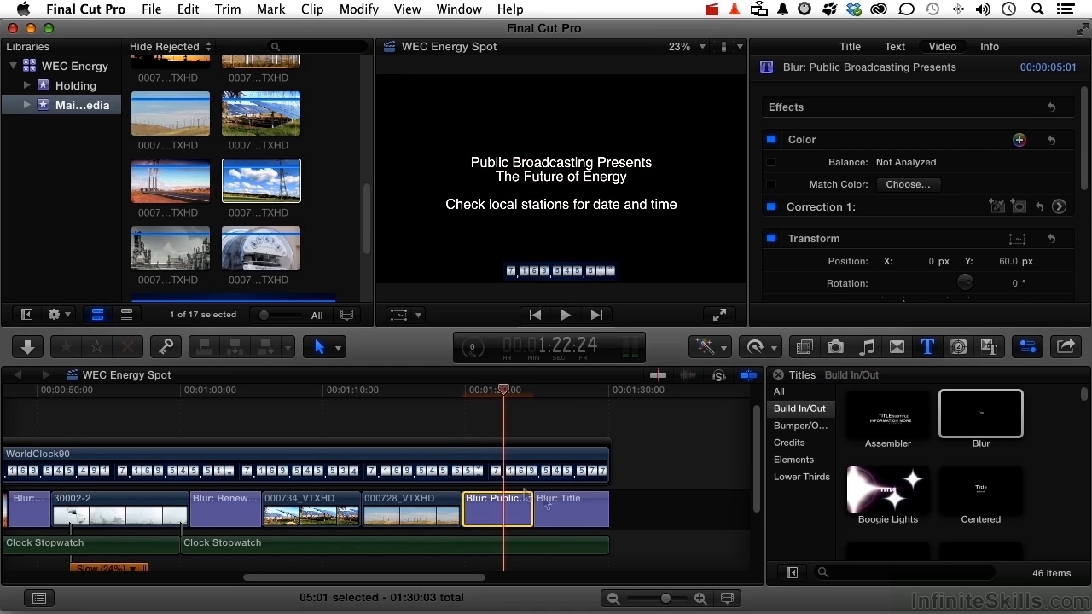
- Change the last Blur title's text to "Before it's too late..."
click(577, 516)
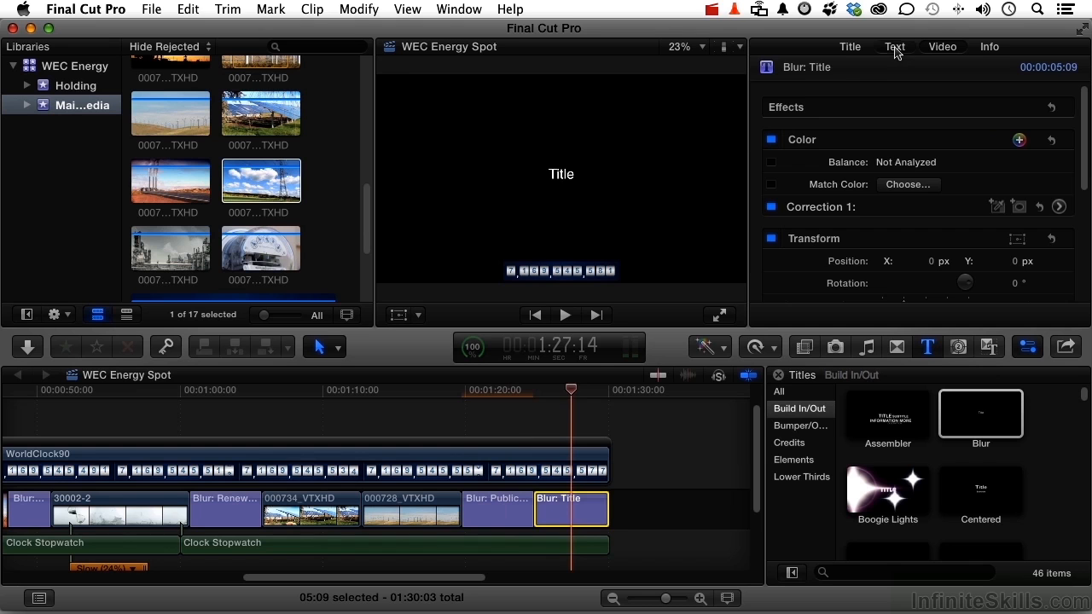
click(894, 48)
double_click(776, 131)
key(BackSpace)
text(Befo)
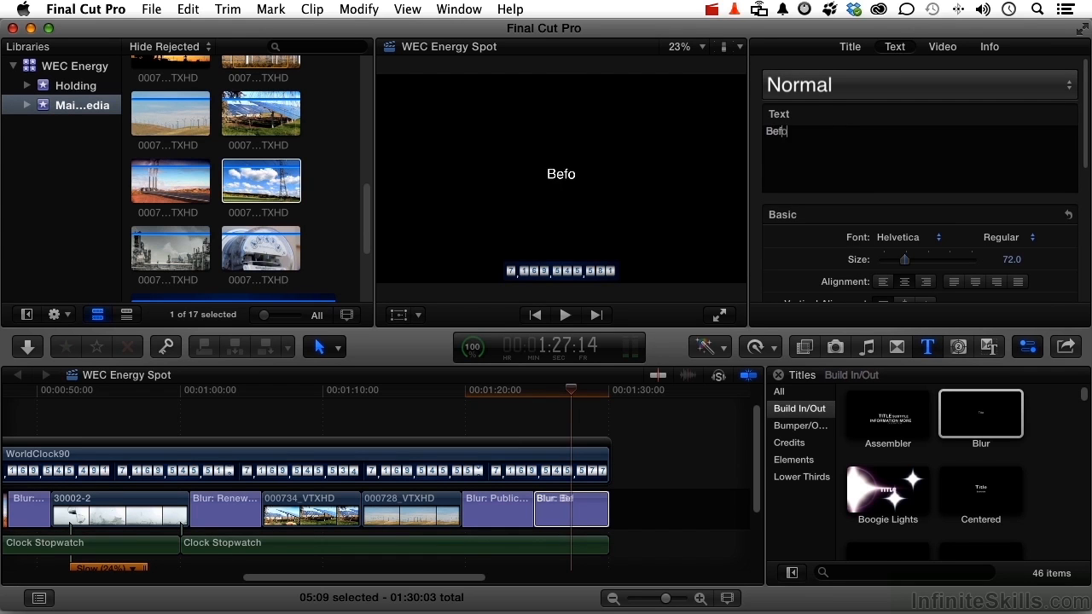
text(re it's too lat)
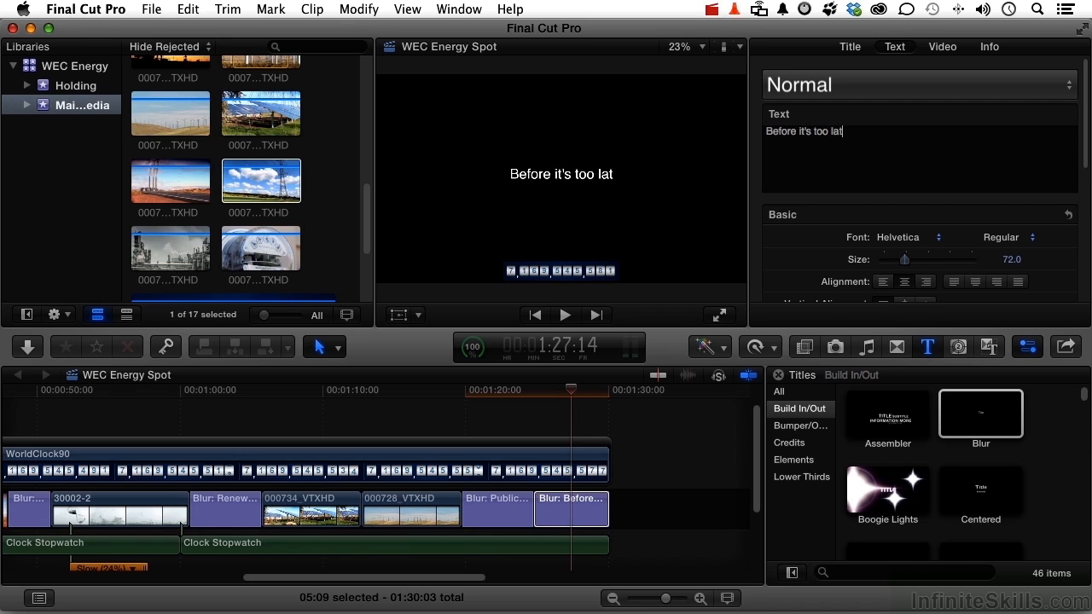
text(e...)
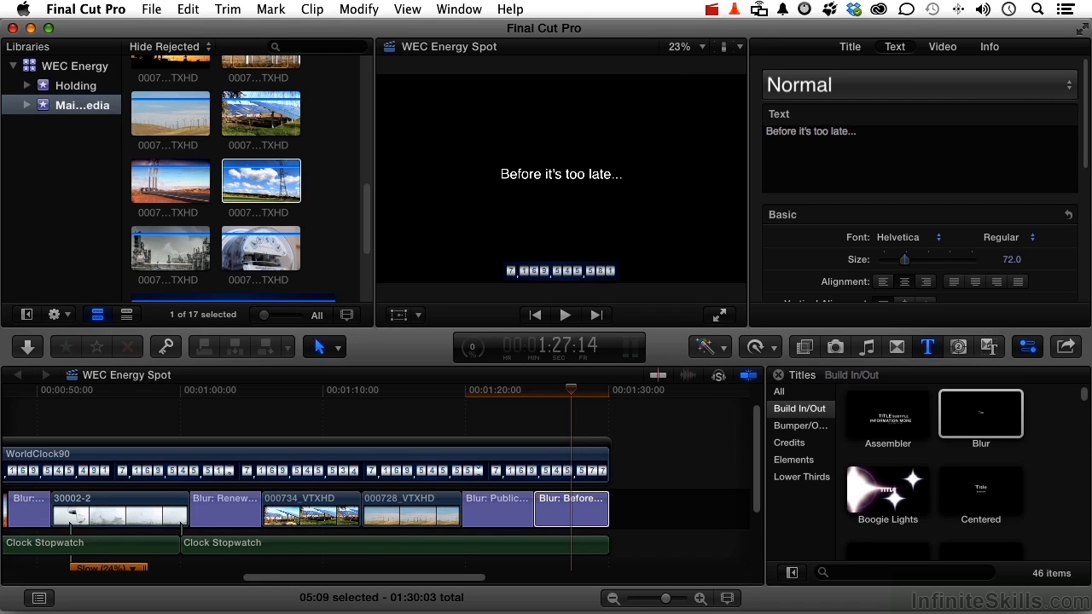
- Set the font size of the "Before it's too late..." title to 100
click(1008, 261)
text(100)
key(Return)
- Set the font size of the "Public Broadcasting Presents" title to 100
click(515, 513)
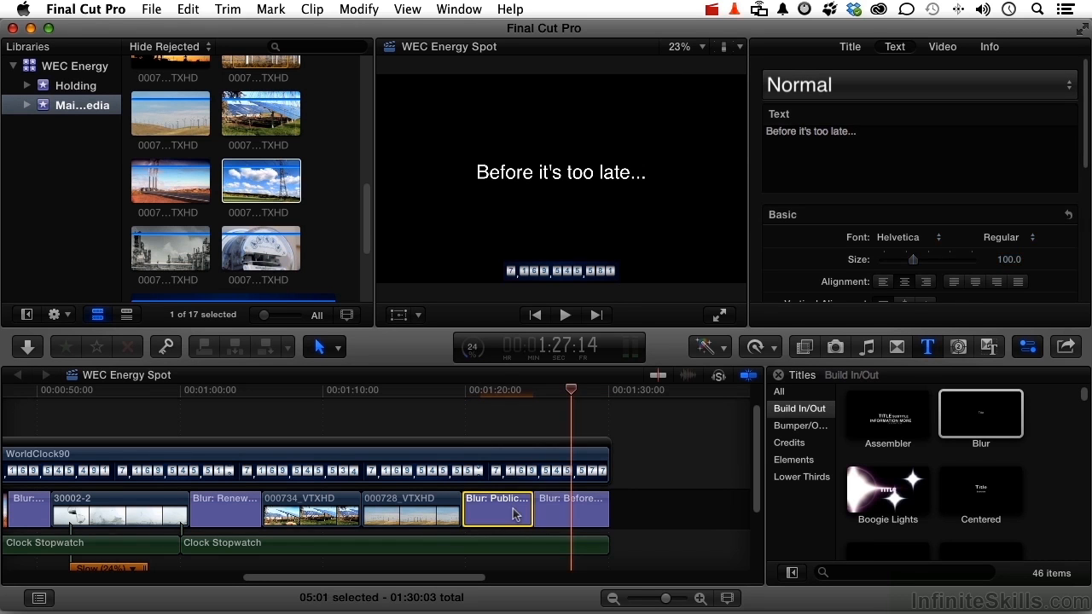
click(504, 390)
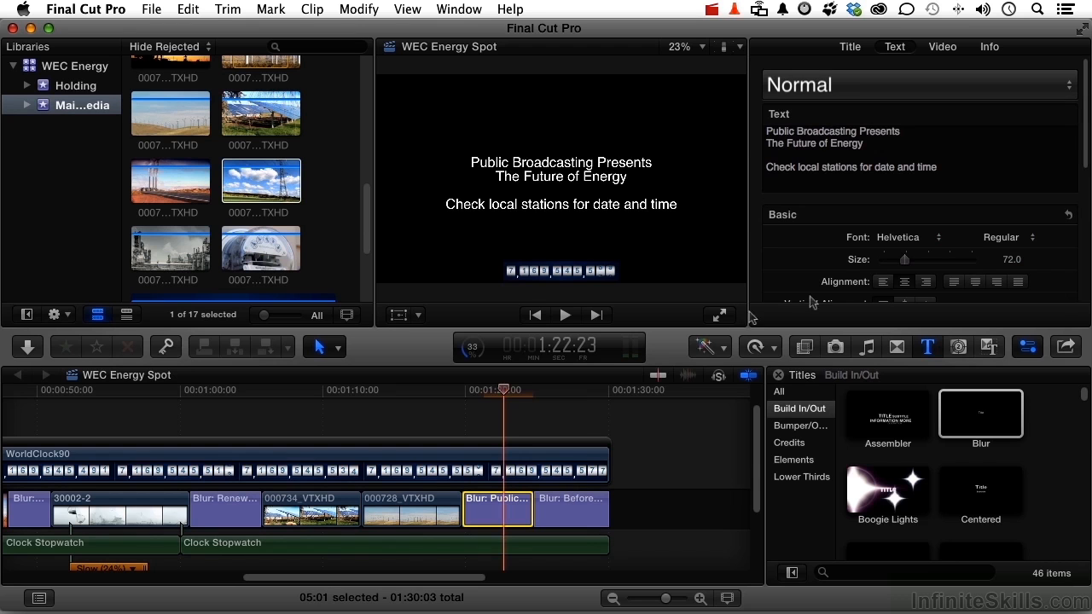
click(1013, 259)
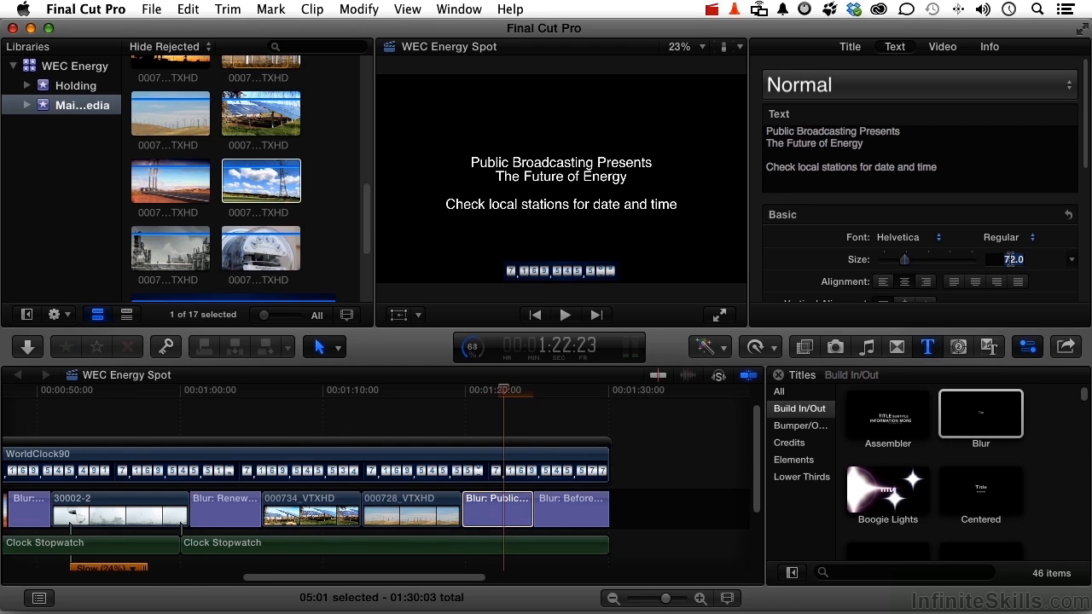
text(100)
key(Return)
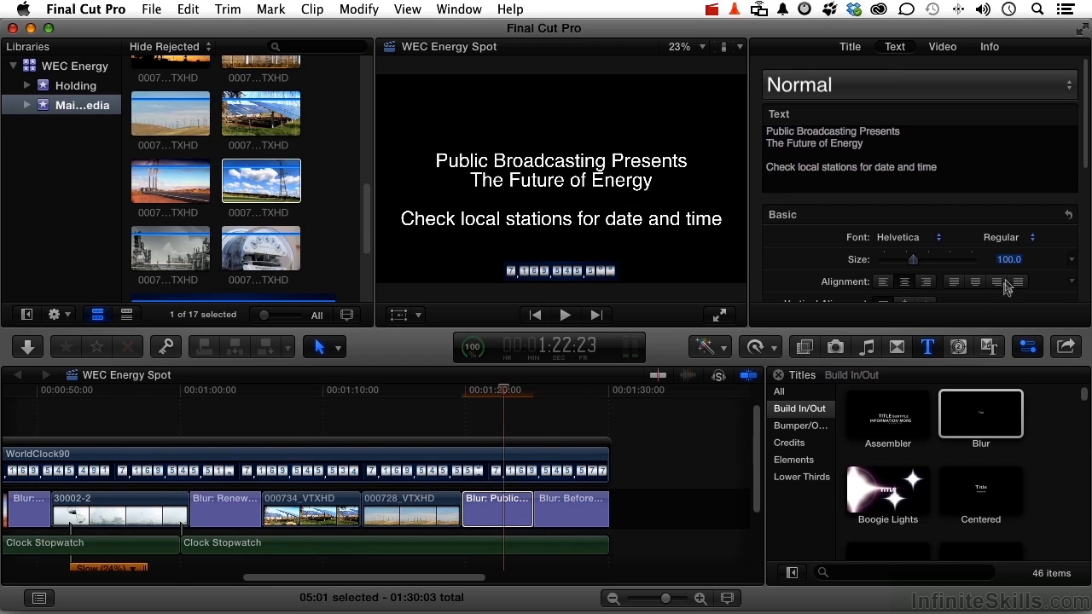
- Place the playhead over the refinery clip 000740_VTXHD at about 28:25, with the audio clips beneath it in view
drag(350, 583, 113, 591)
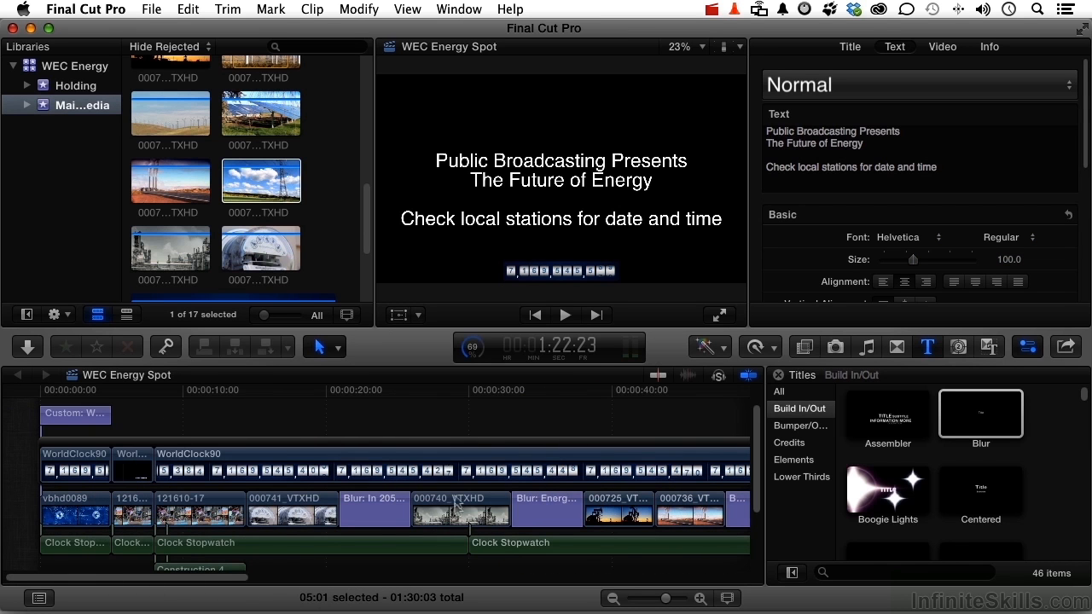
click(452, 393)
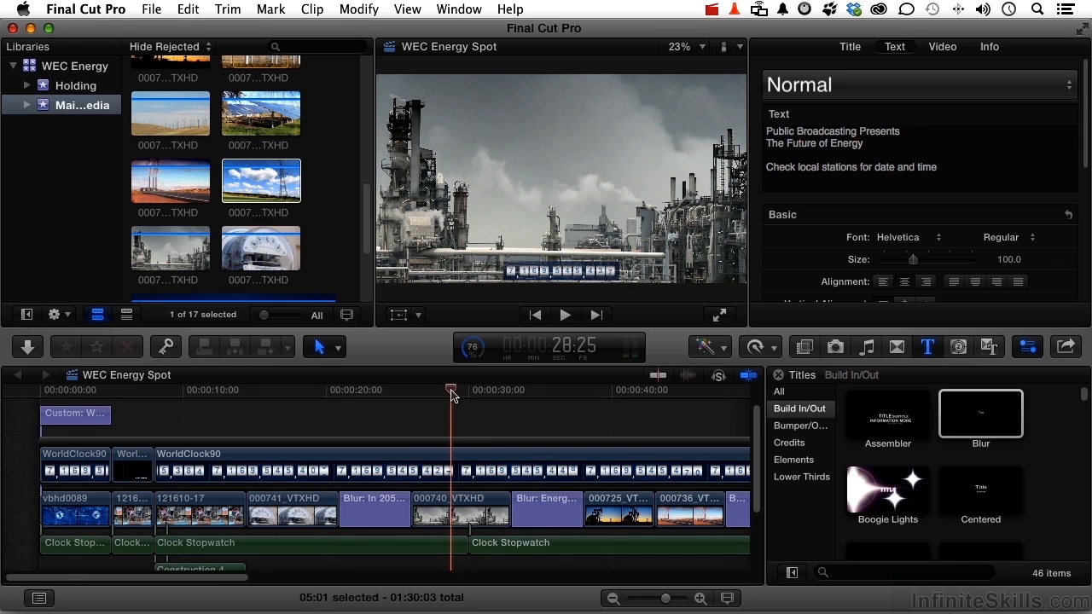
scroll(452, 394, down, 2)
scroll(452, 394, right, 1)
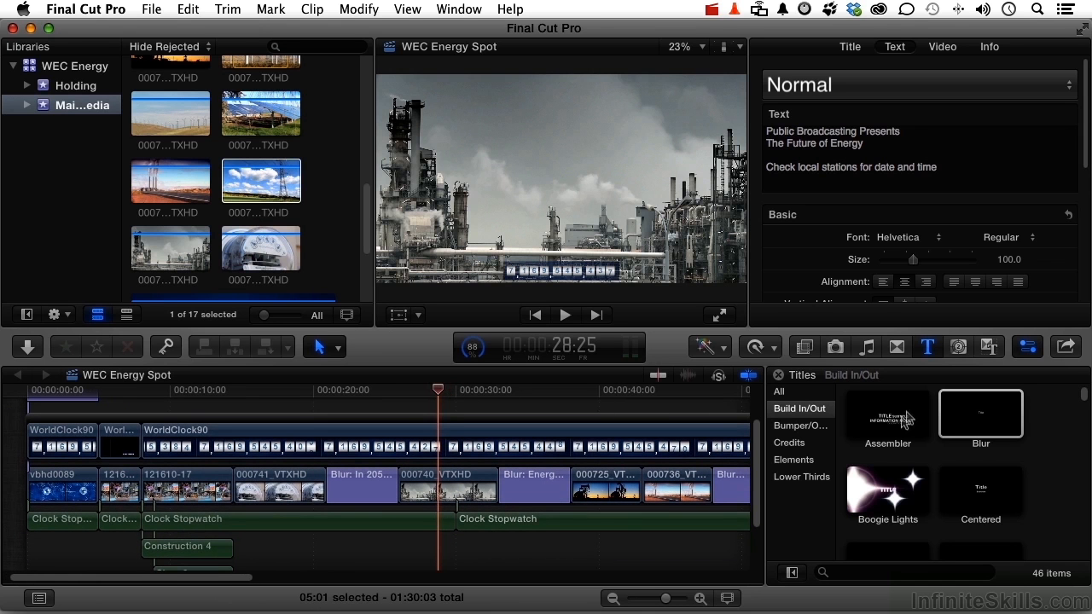
- Search the Final Cut Pro Sound Effects for "facto" and preview the Factory and Machines effect
click(865, 346)
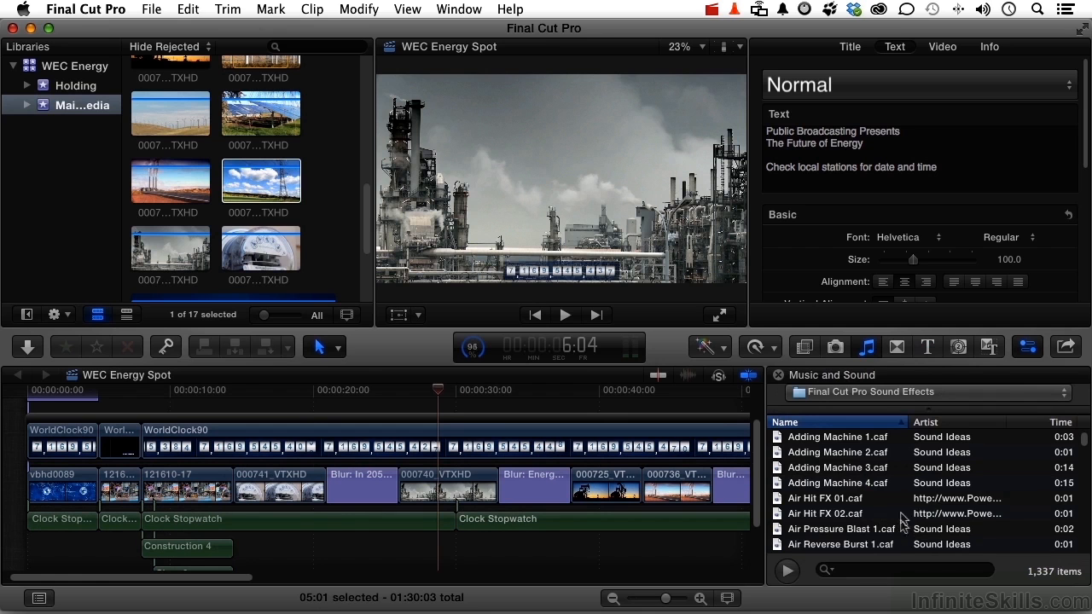
click(895, 569)
text(to)
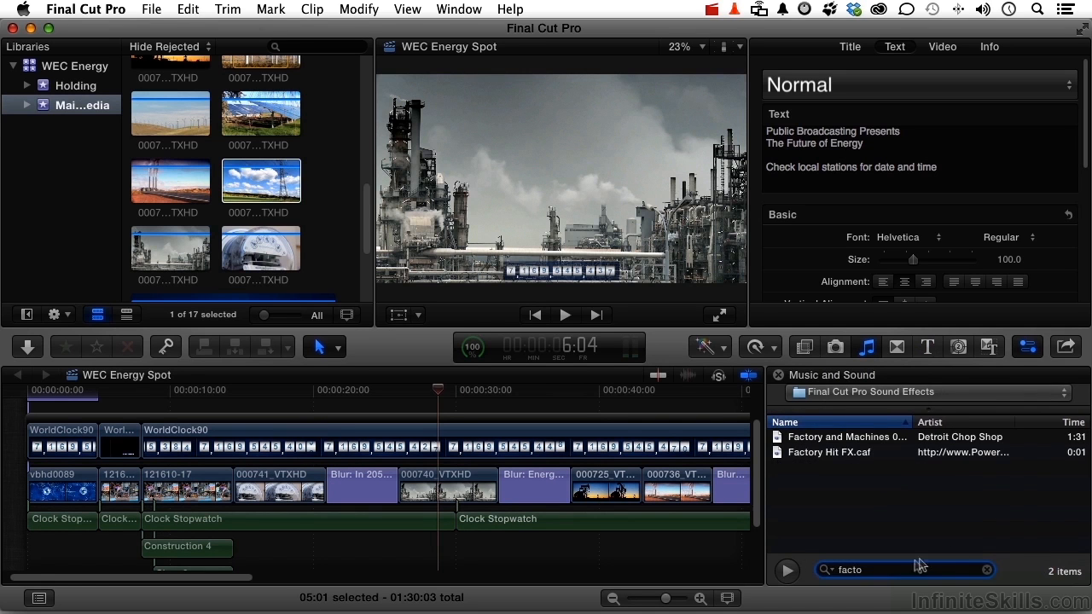
click(838, 454)
click(837, 438)
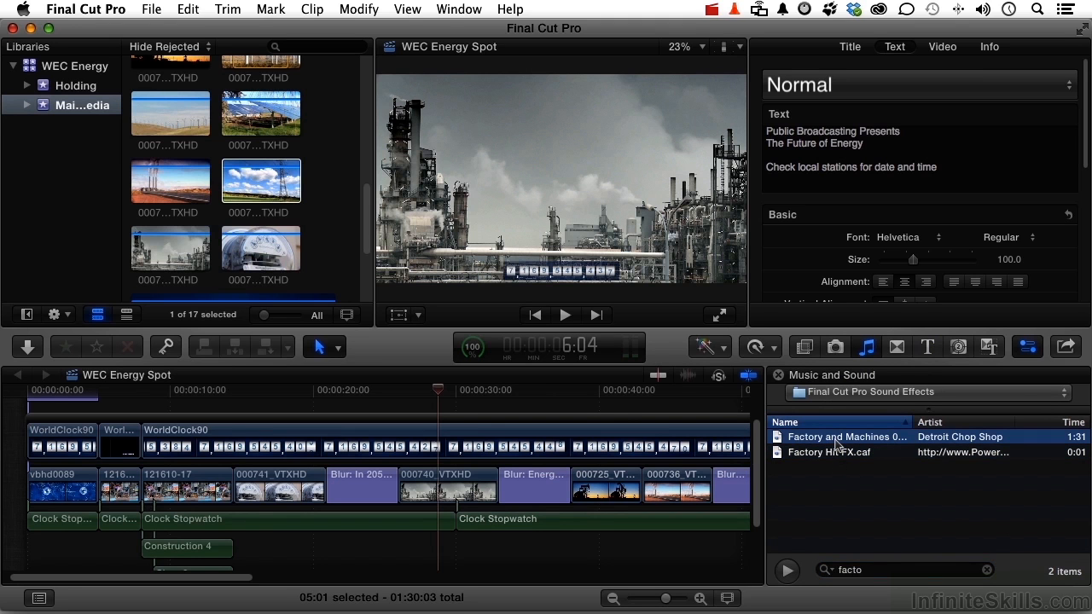
key(space)
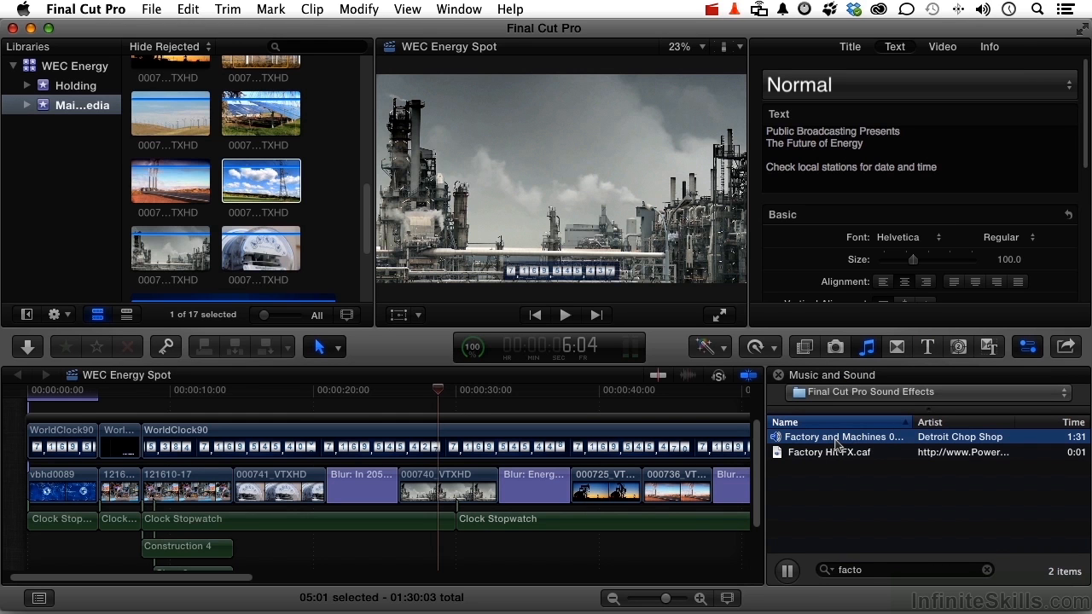
- Attach the Factory and Machines 01 effect beneath the start of the 000740_VTXHD clip and cut off everything past that clip's end
key(space)
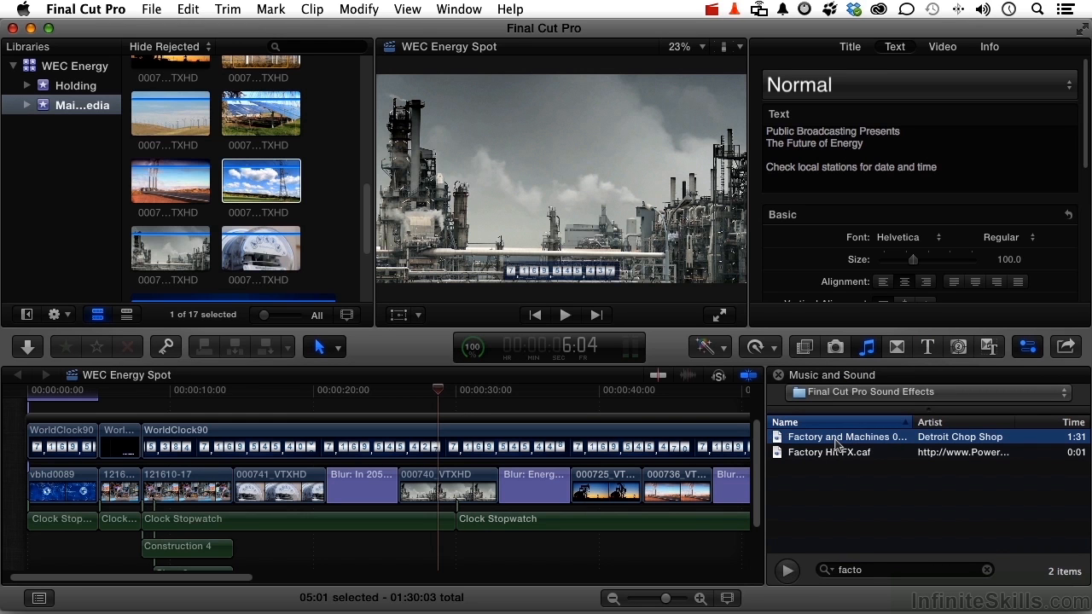
drag(835, 441, 440, 551)
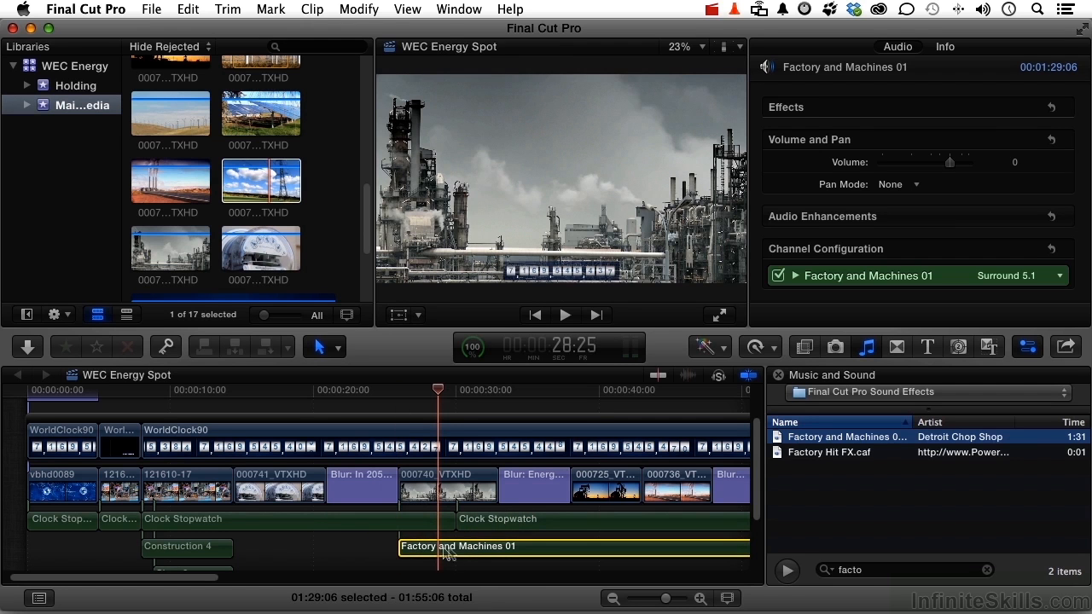
key(r)
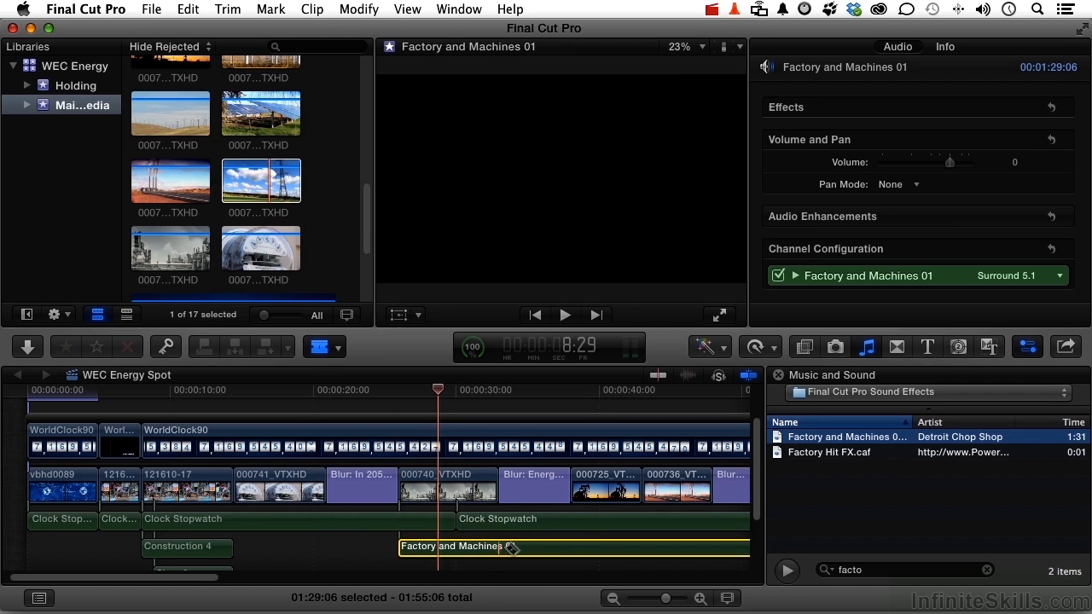
click(504, 549)
key(a)
click(534, 553)
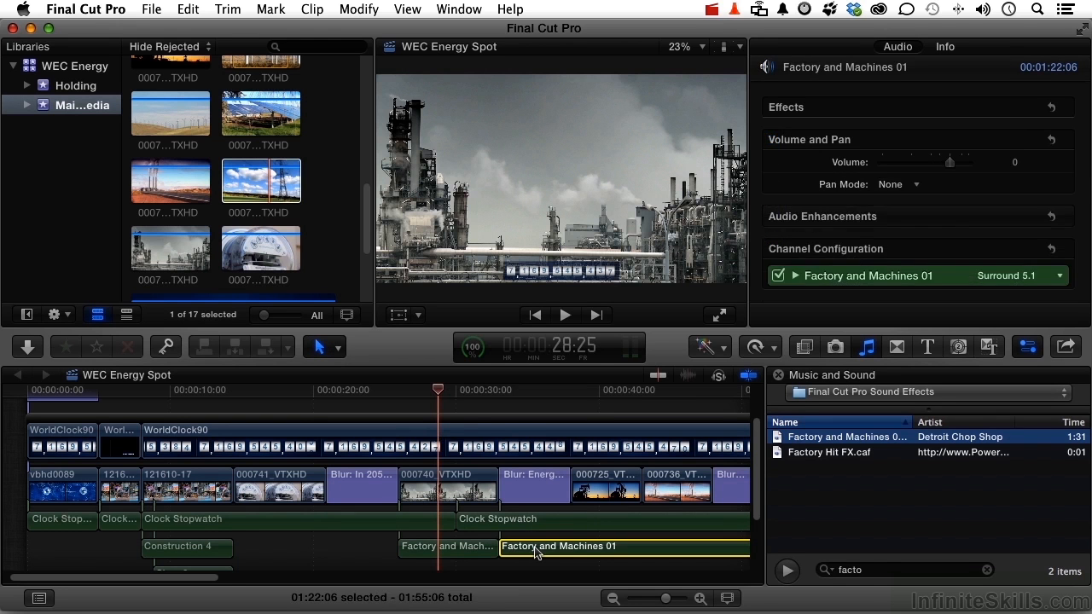
key(Delete)
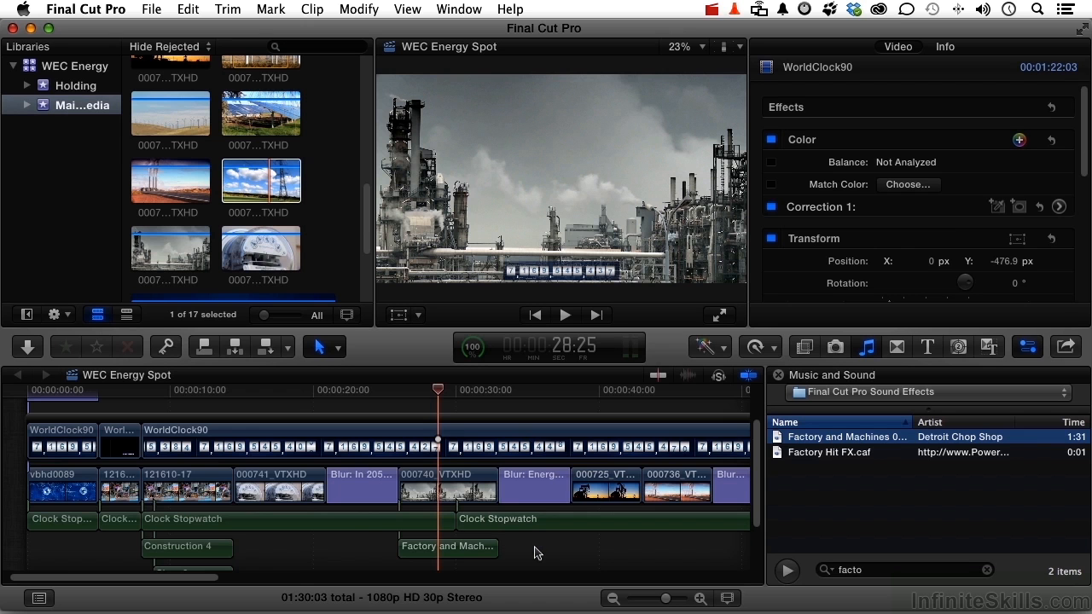
- Add a volume keyframe to the last Clock Stopwatch clip at 1:24:24, where the final Blur title begins
scroll(535, 553, right, 10)
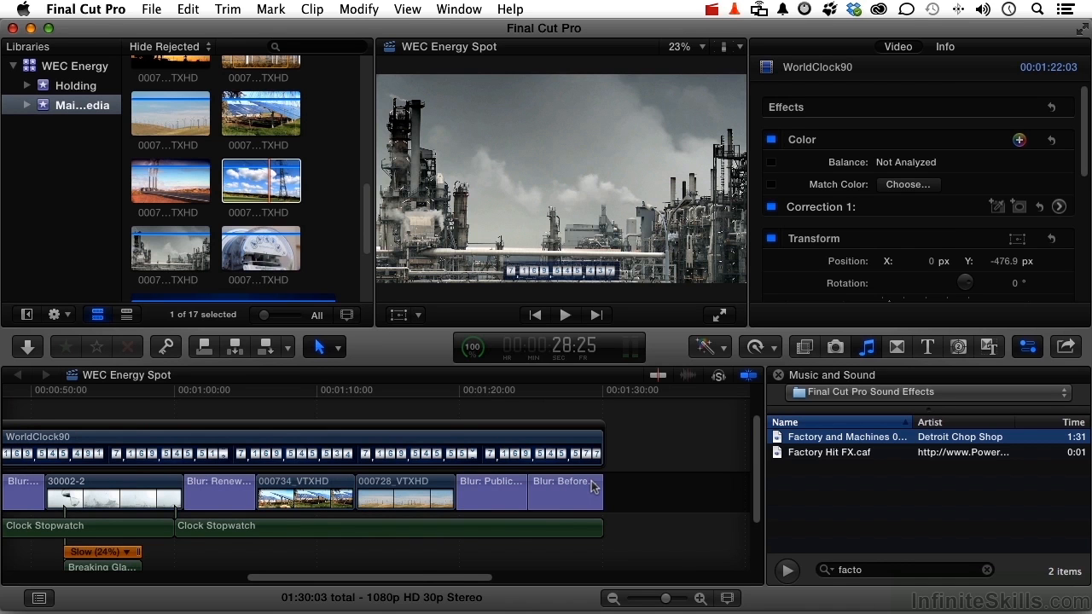
click(556, 529)
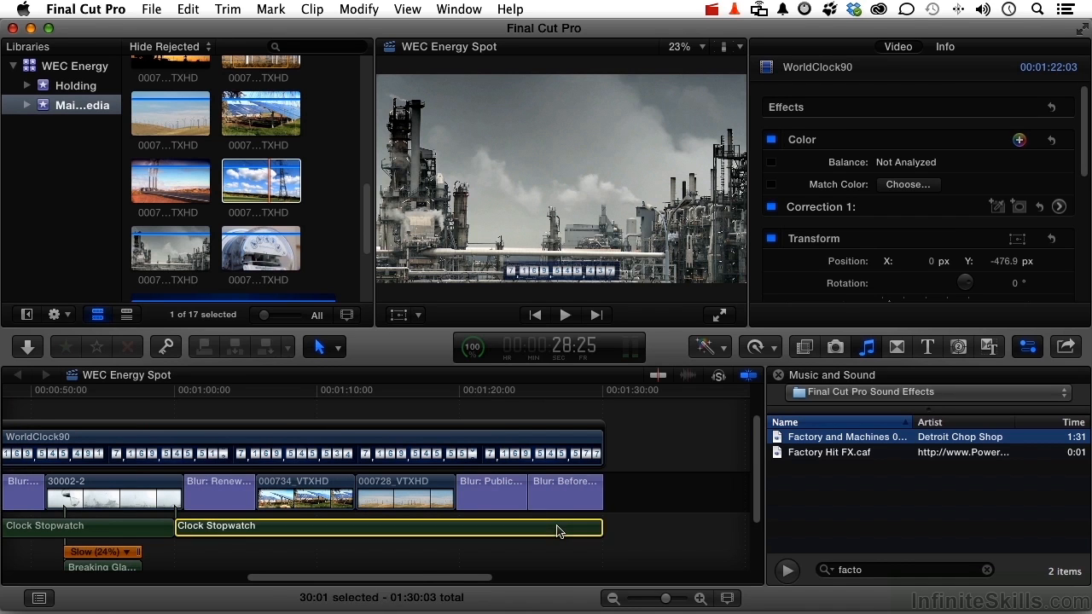
click(486, 393)
drag(486, 399, 526, 400)
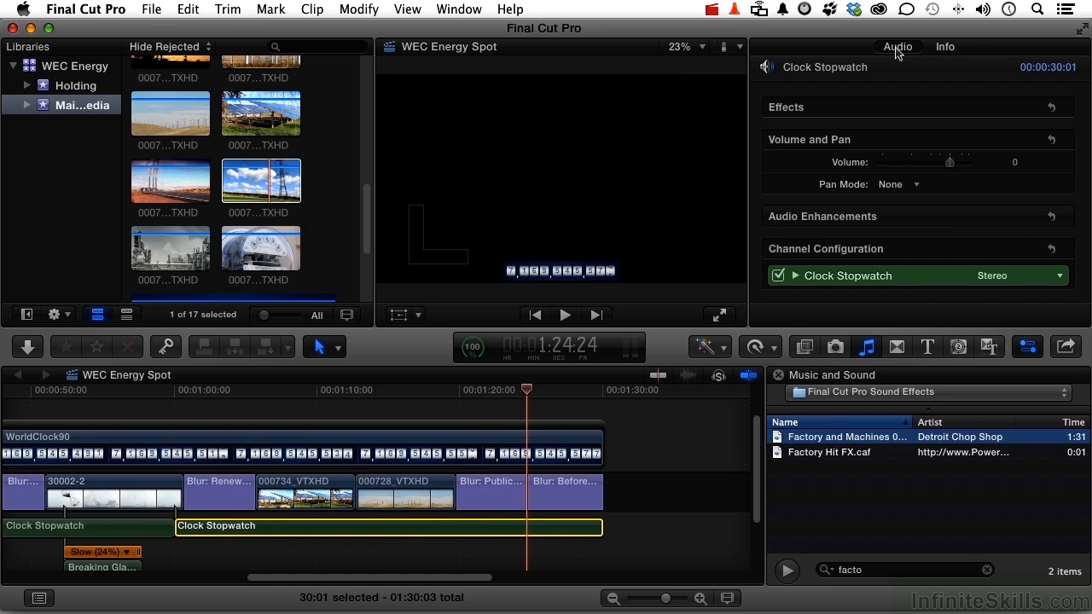
click(946, 49)
click(897, 47)
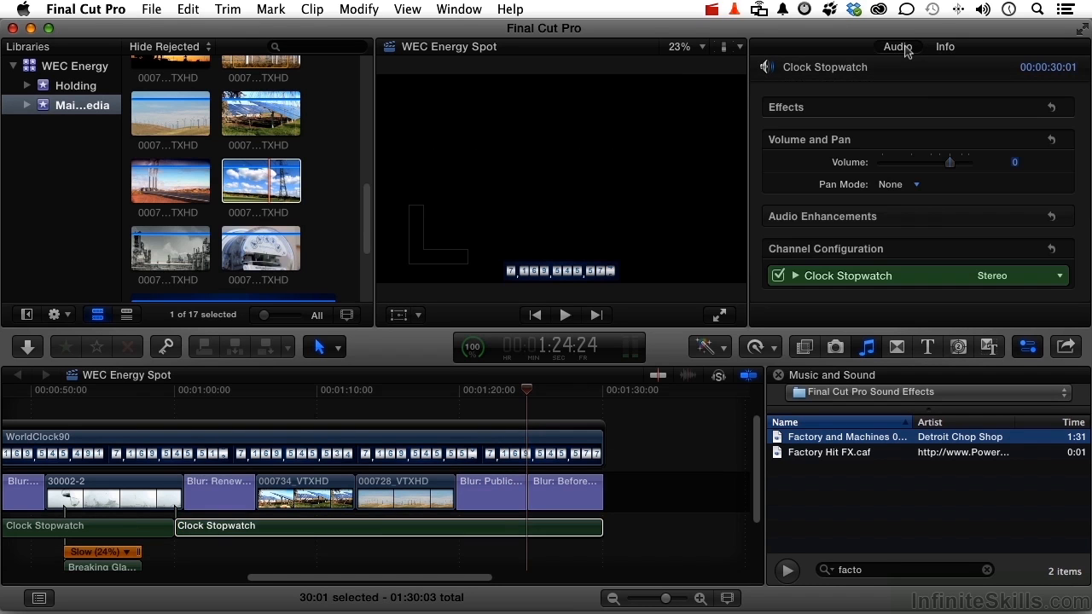
mouse_move(912, 167)
click(1049, 163)
- Fade out the last Clock Stopwatch clip by lowering its volume to -∞ at its end, 1:30:03
click(528, 392)
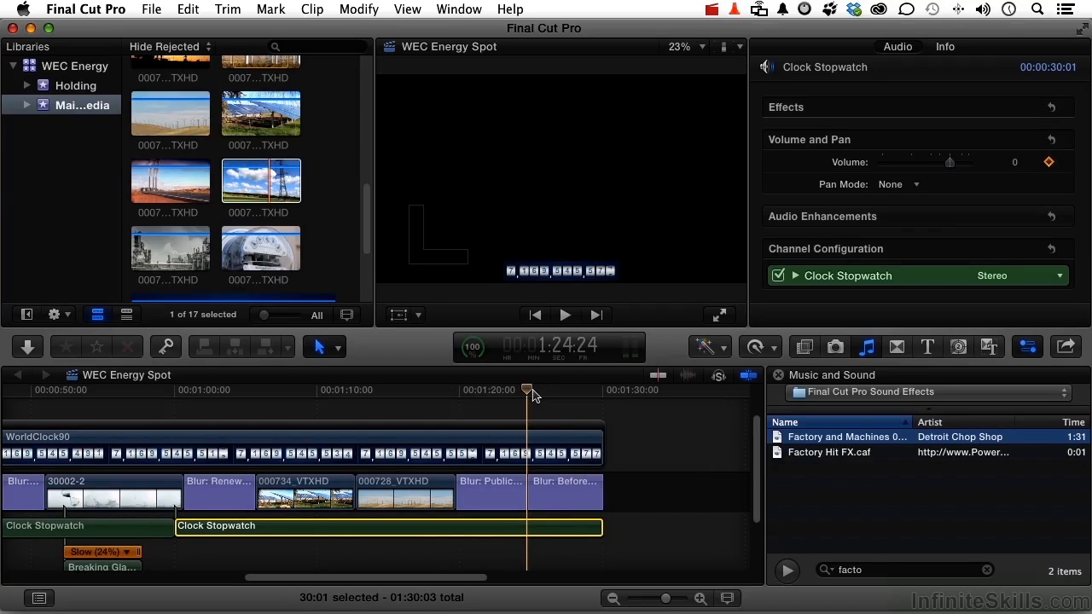
drag(532, 394, 600, 394)
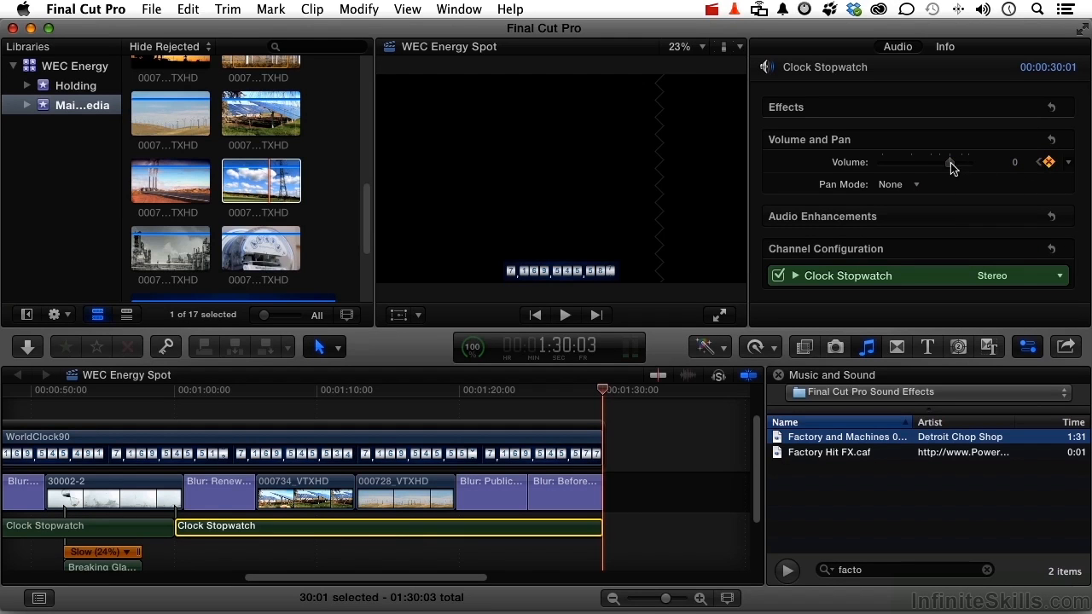
drag(951, 166, 866, 171)
click(866, 168)
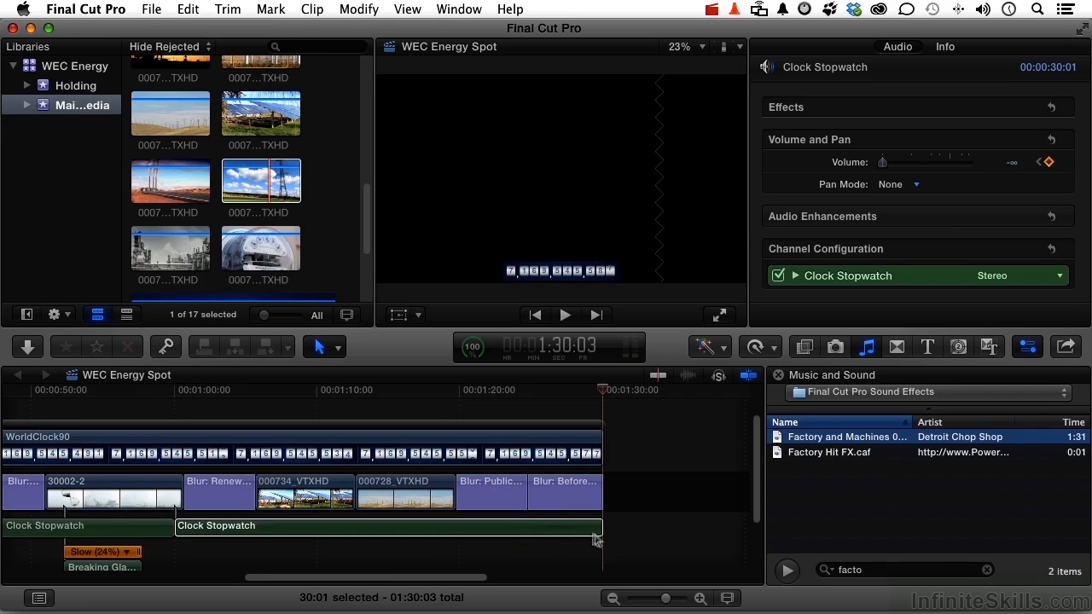
- Play the ending from within the "Public..." Blur title to check the stopwatch fade-out
click(505, 384)
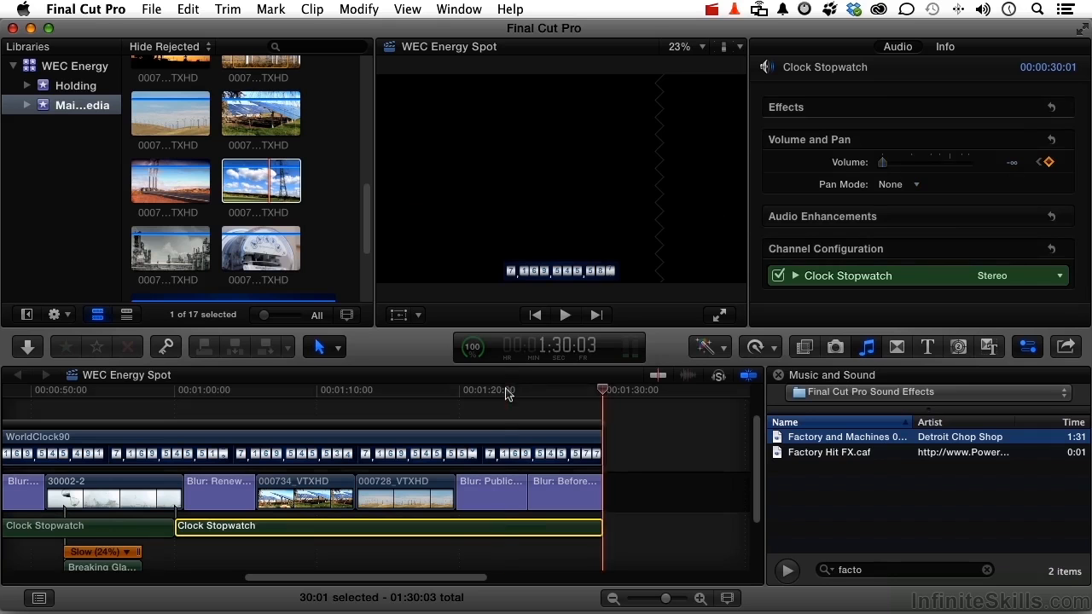
click(506, 390)
key(space)
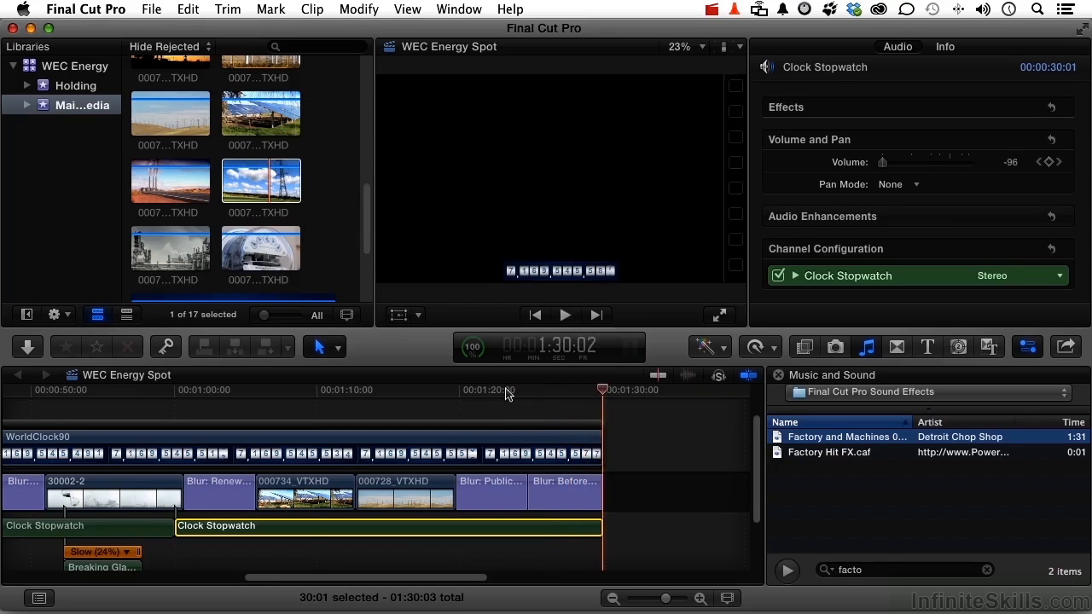
- Return to the beginning of the WEC Energy Spot timeline and play the project full screen
click(495, 414)
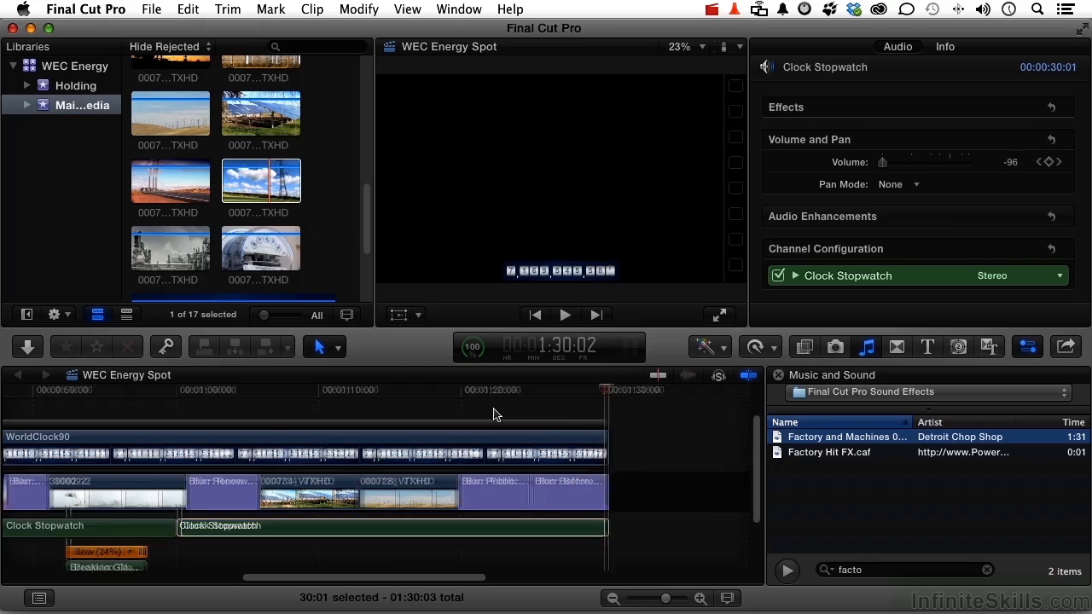
scroll(495, 414, left, 15)
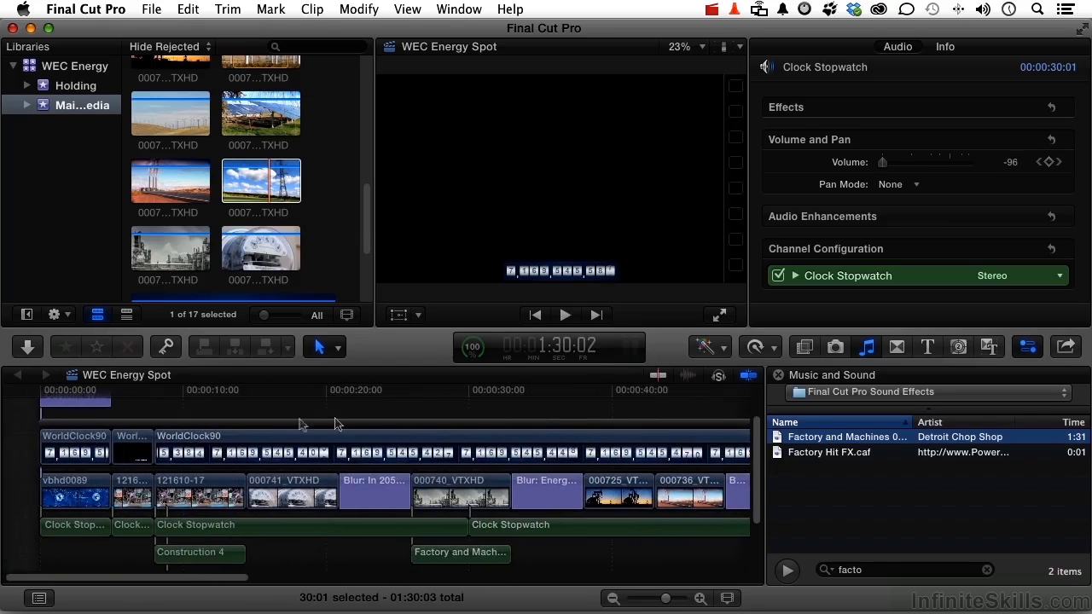
key(Home)
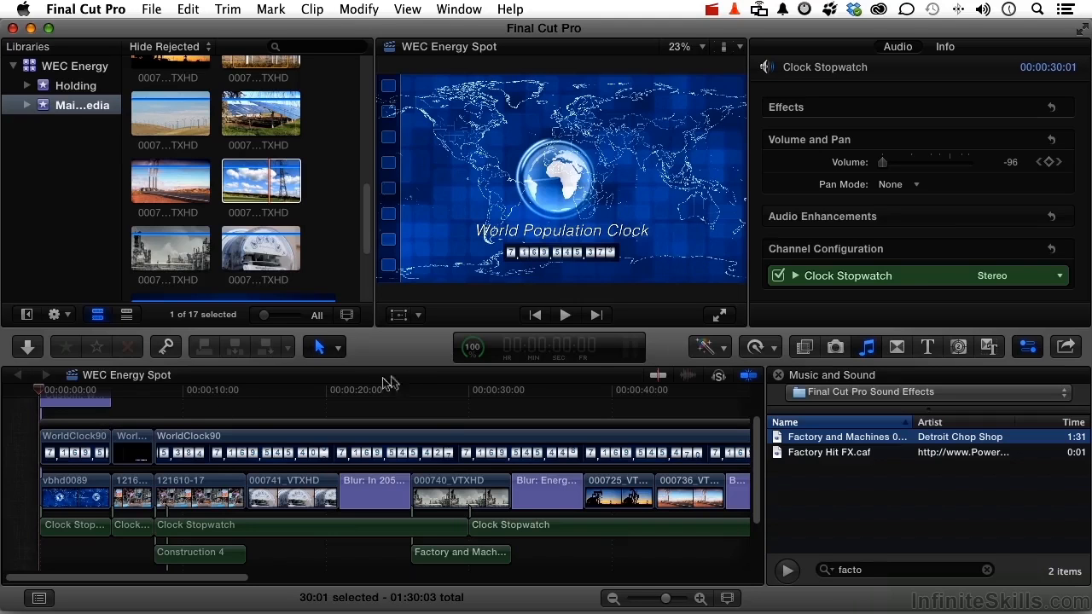
click(719, 318)
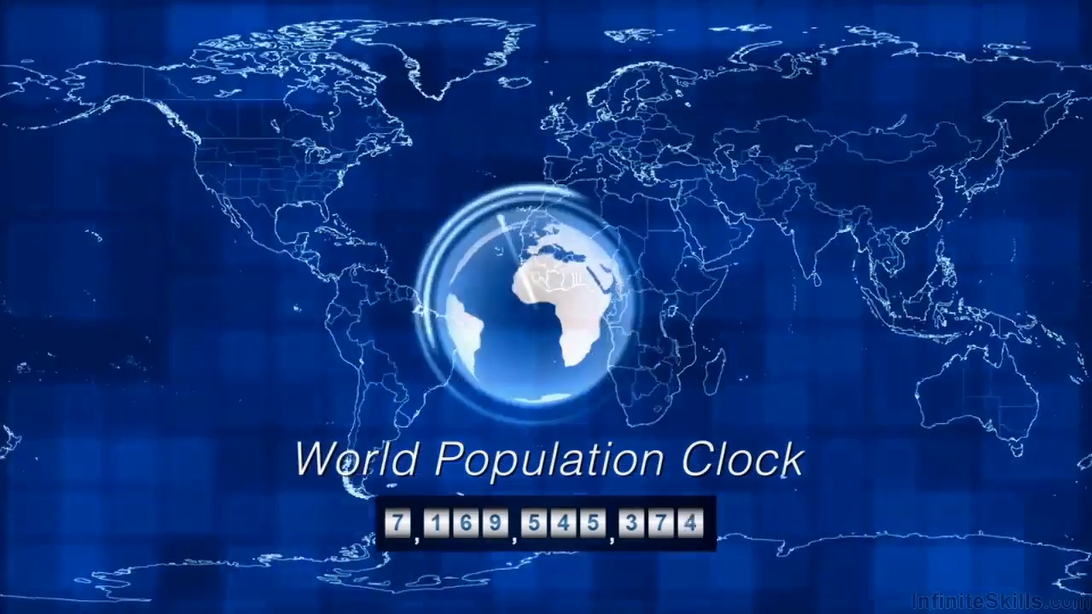